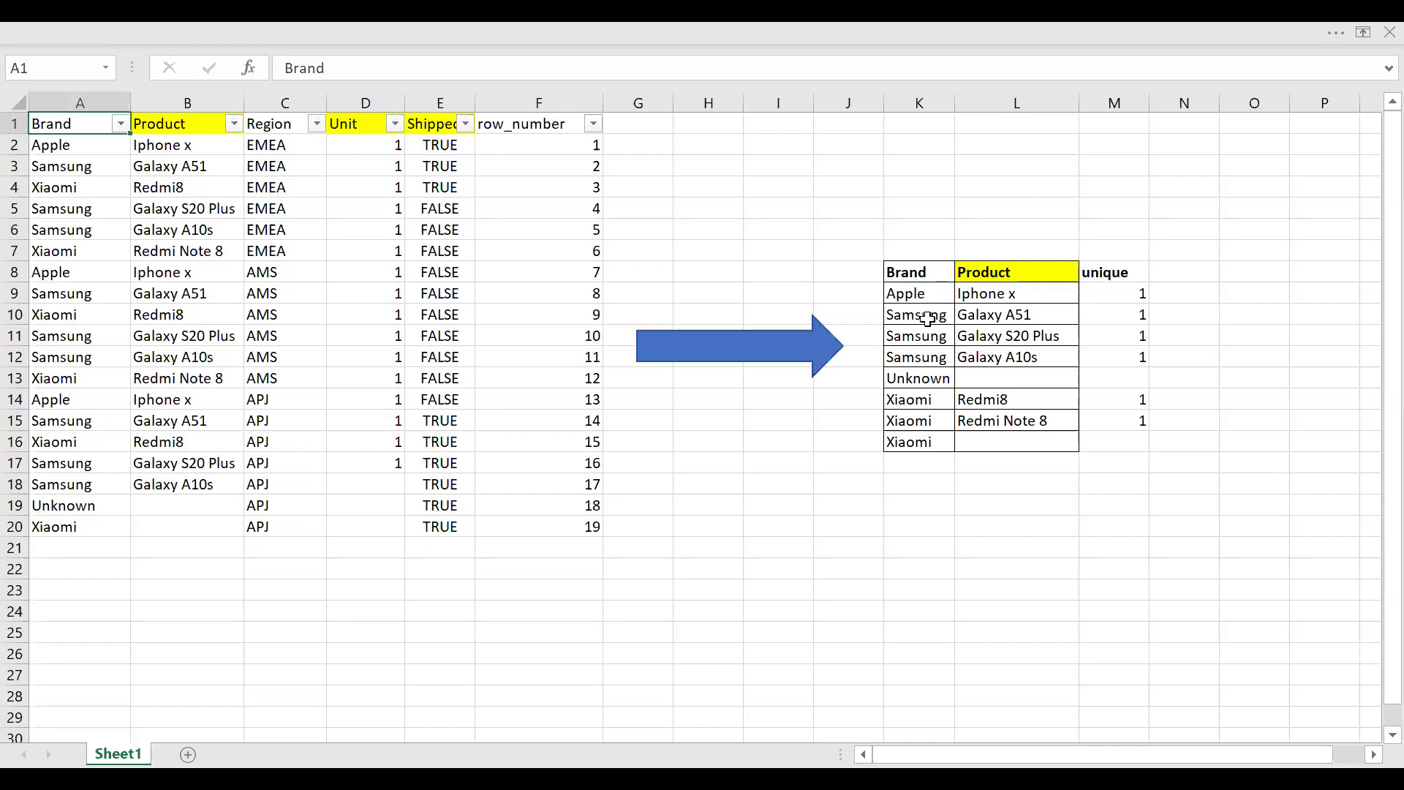
Examine the unique products listed per brand in the summary table and the last row numbers of the source data
drag(992, 314, 998, 351)
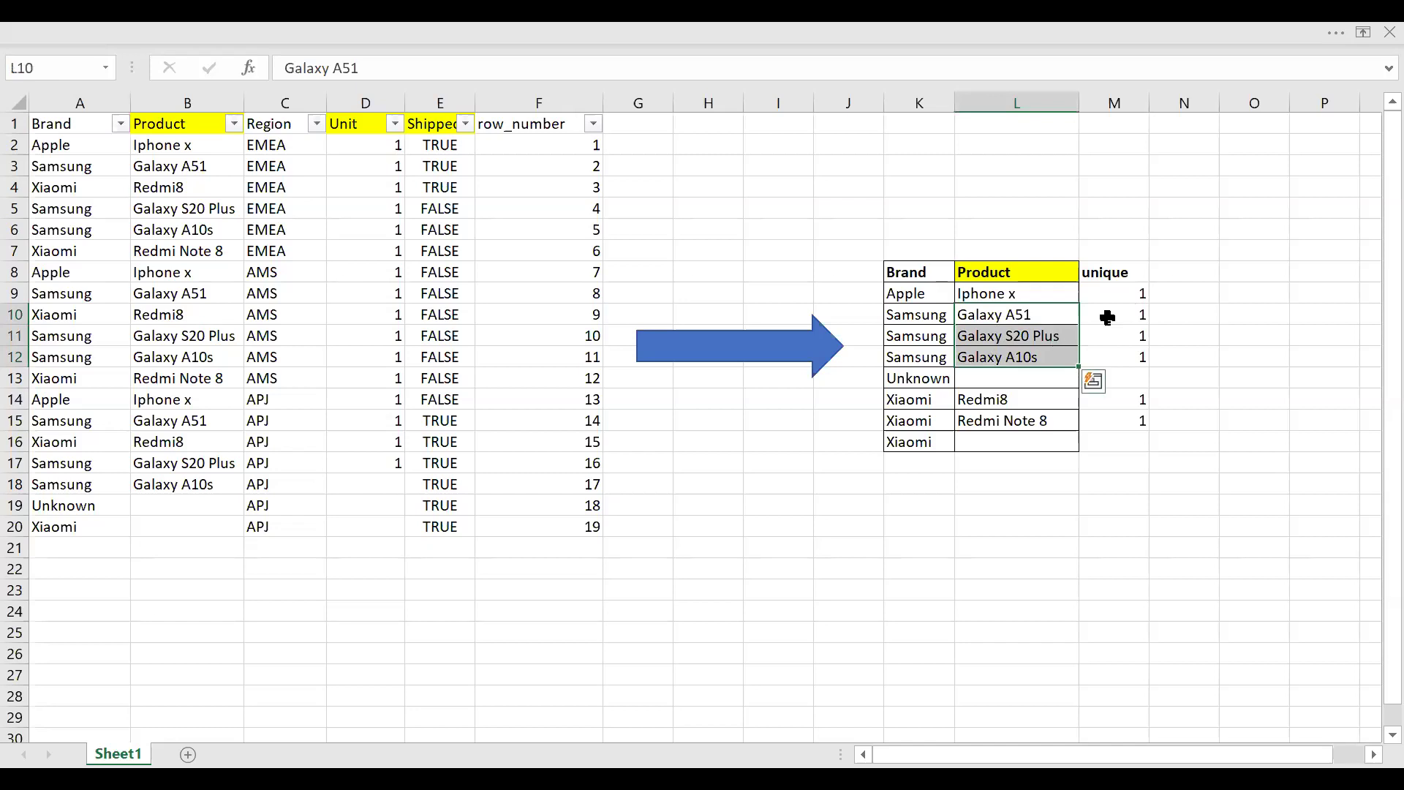
click(1108, 317)
click(1128, 335)
click(1130, 350)
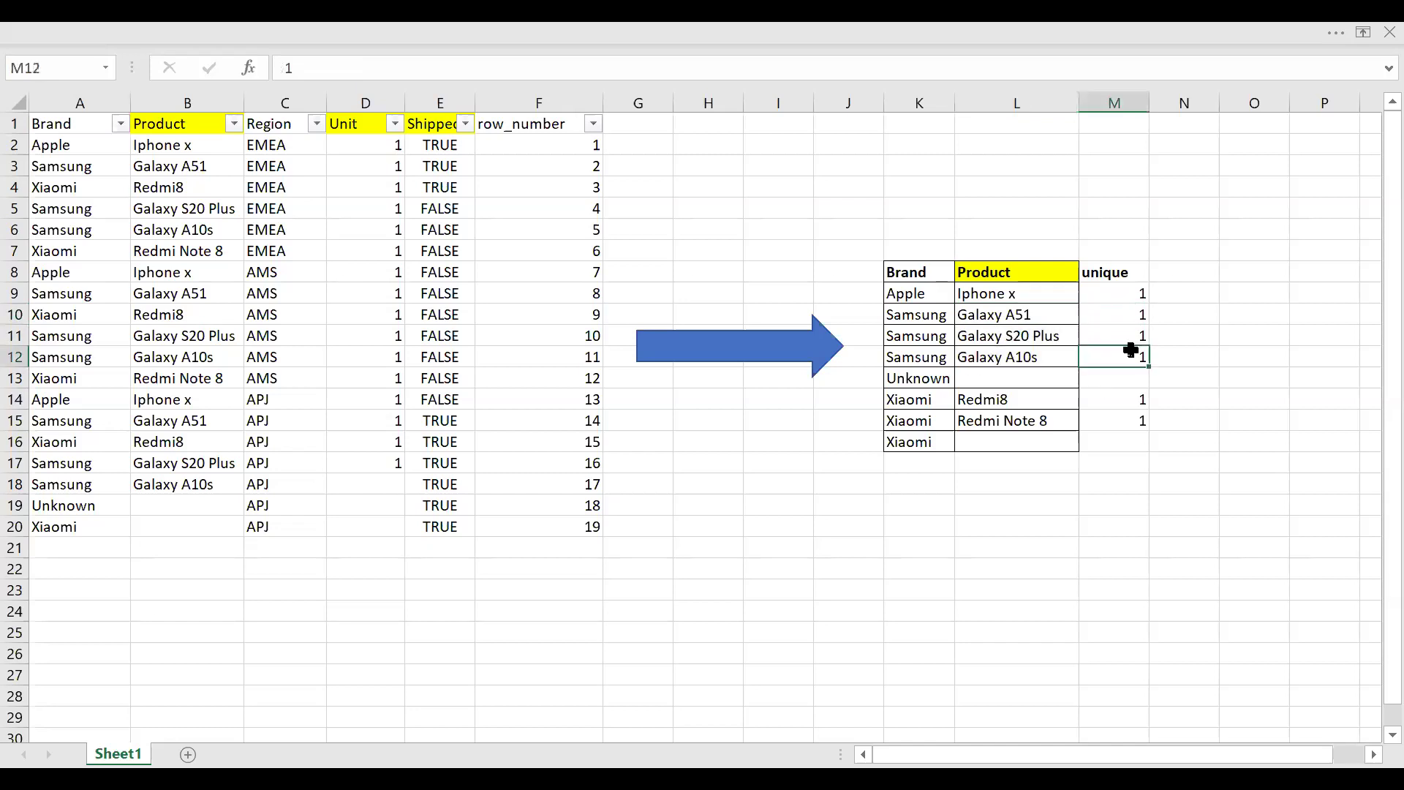
click(1027, 403)
click(1081, 403)
click(1024, 422)
click(1114, 424)
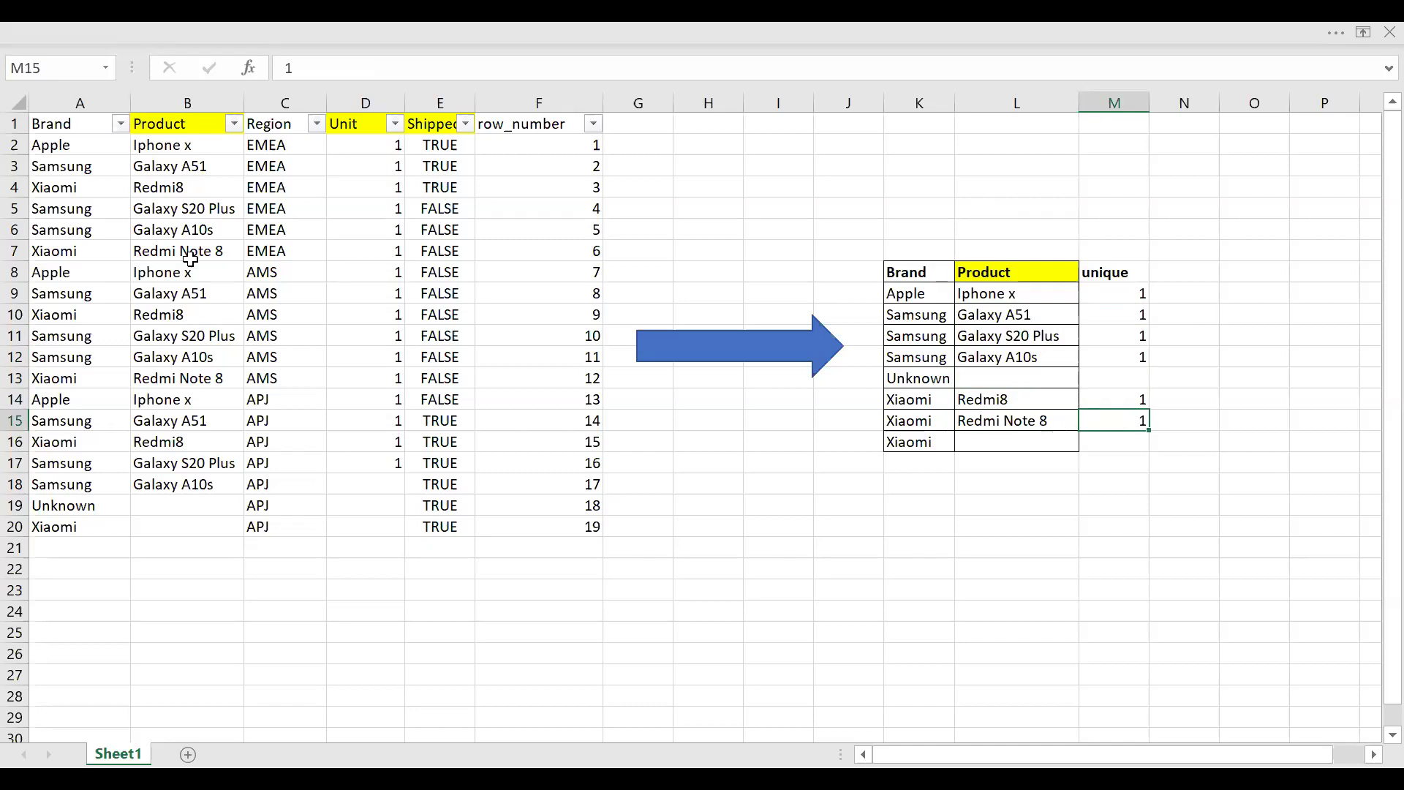
drag(544, 484, 576, 527)
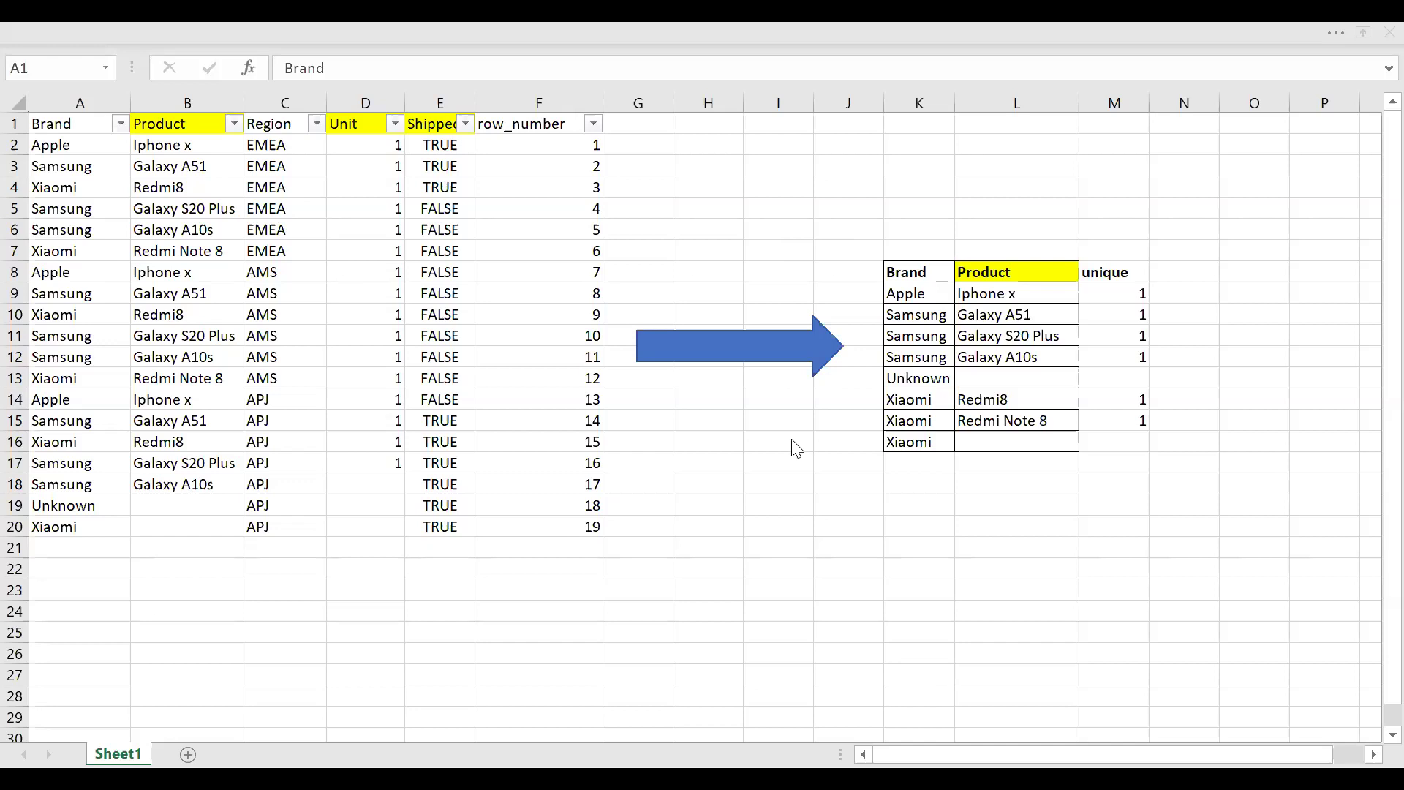
Switch to Power BI Desktop and, with the brand matrix selected, create the measure count_ex = COUNT(Sheet1[Product])
key(alt+Tab)
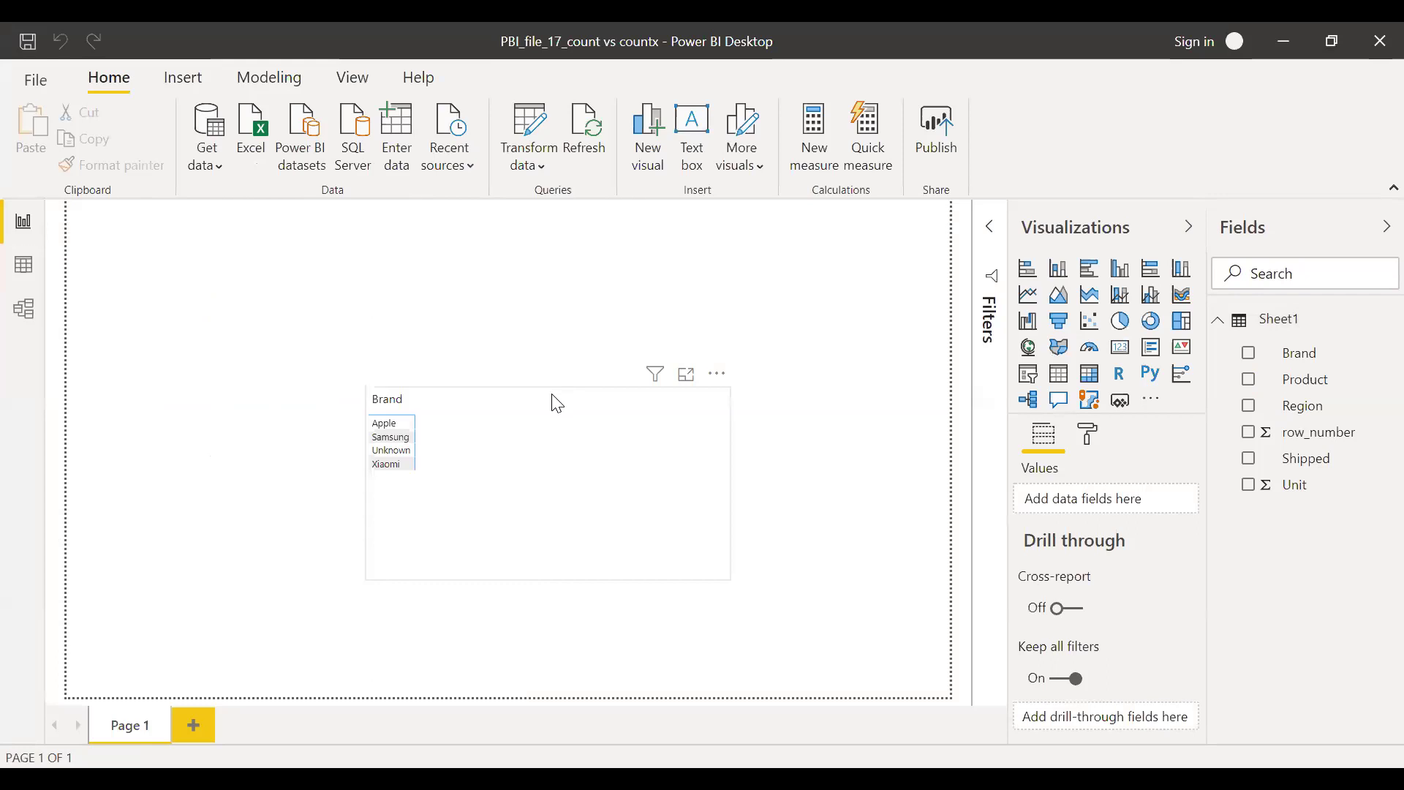
click(553, 398)
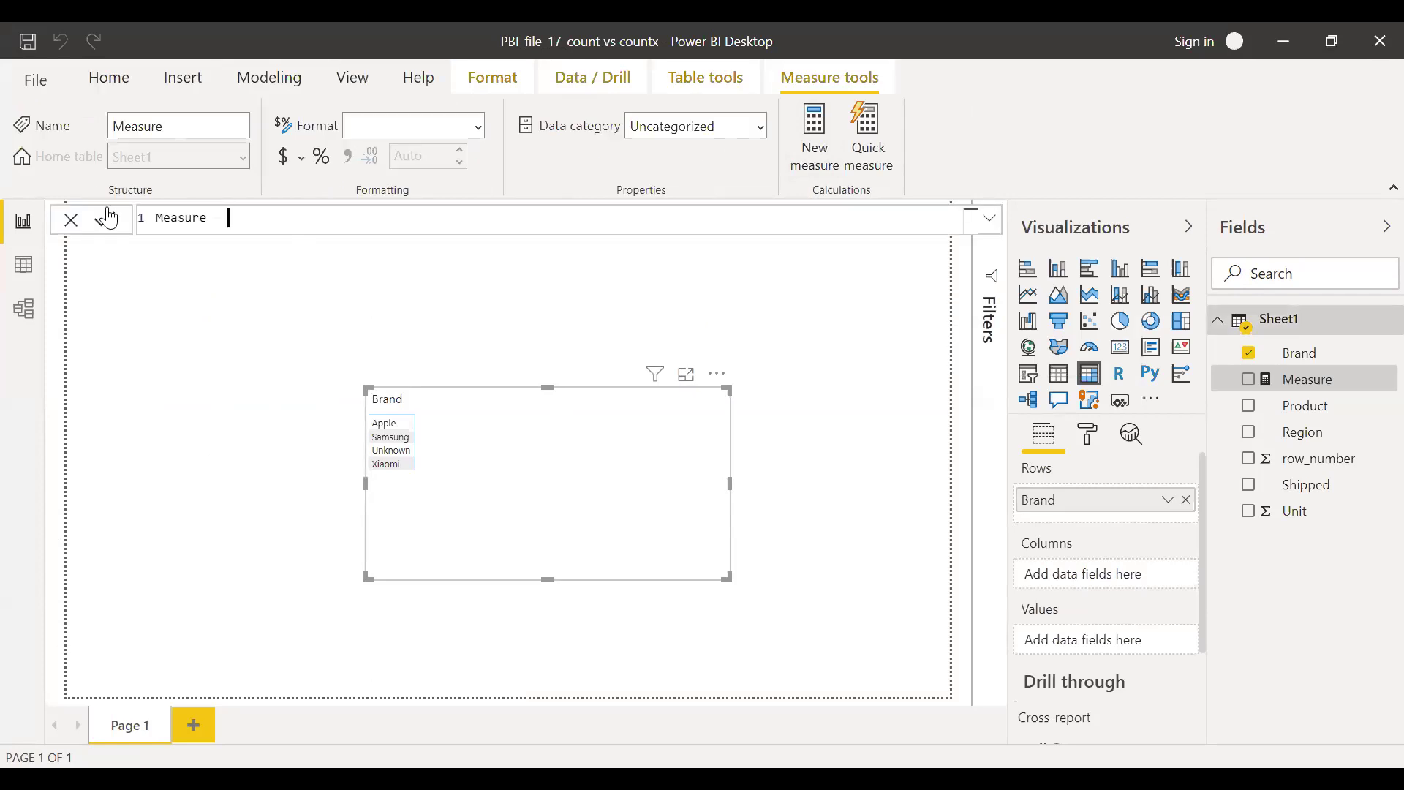
drag(231, 217, 108, 217)
text(count_ex = count)
key(Tab)
key(Down)
key(Down)
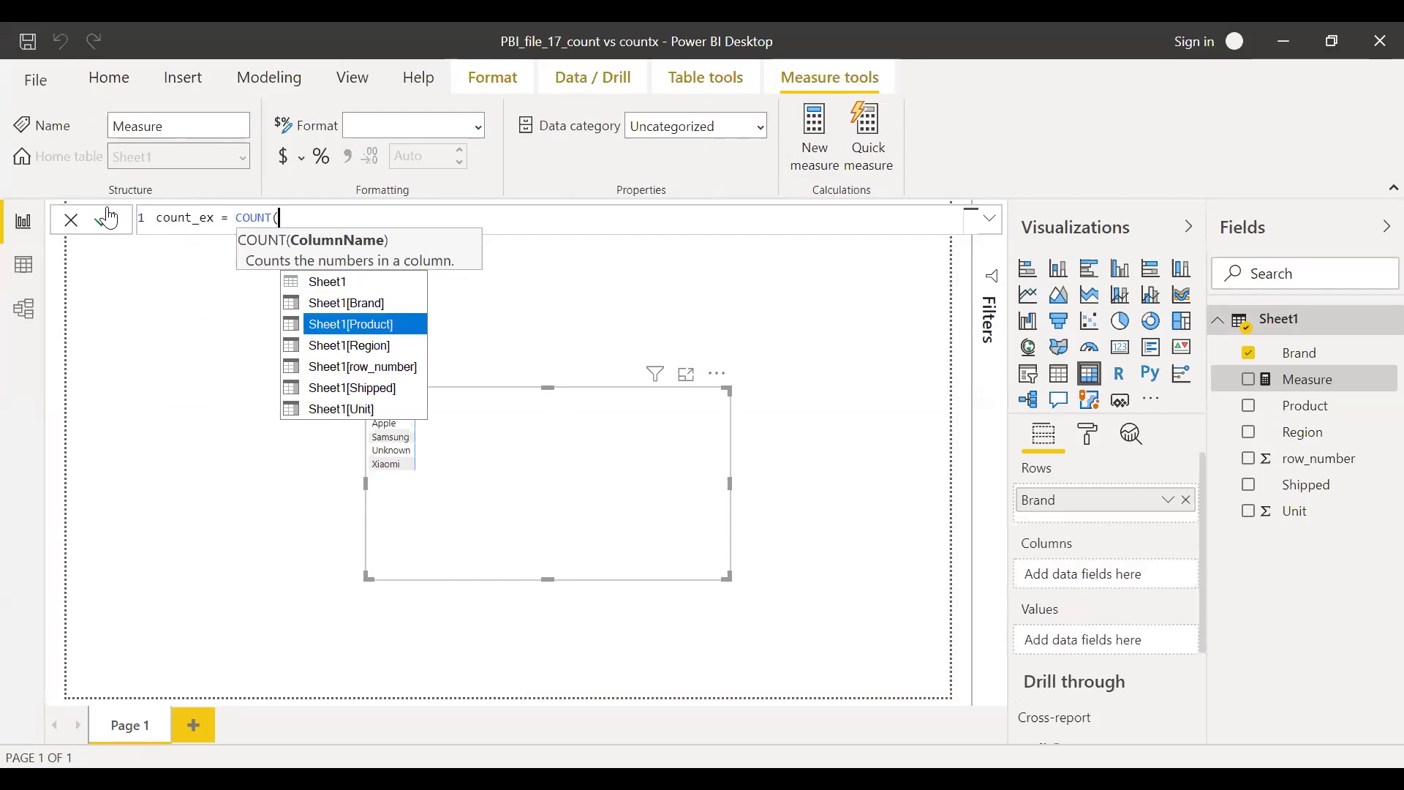
key(Tab)
text())
click(107, 217)
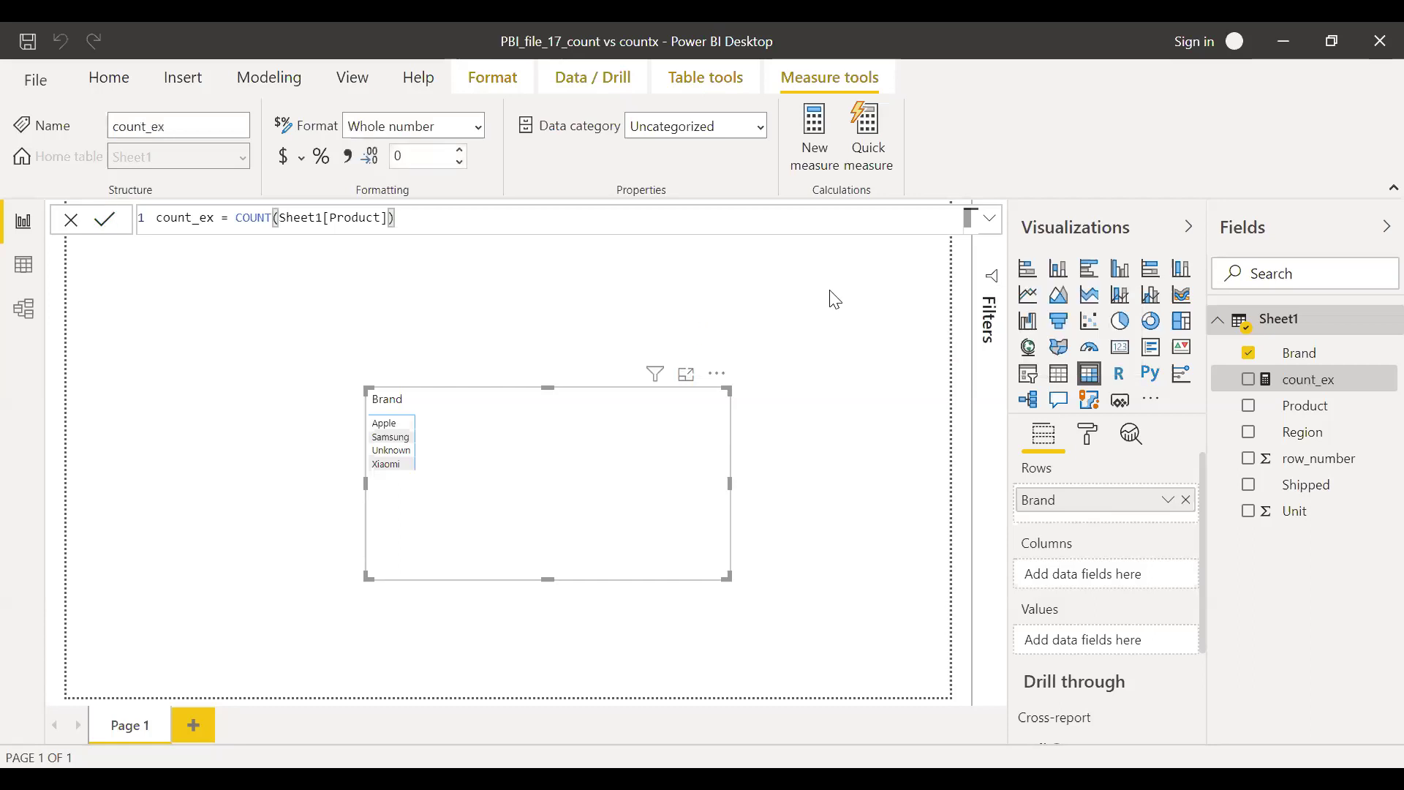
Add the count_ex measure to the values of the brand matrix
click(1249, 382)
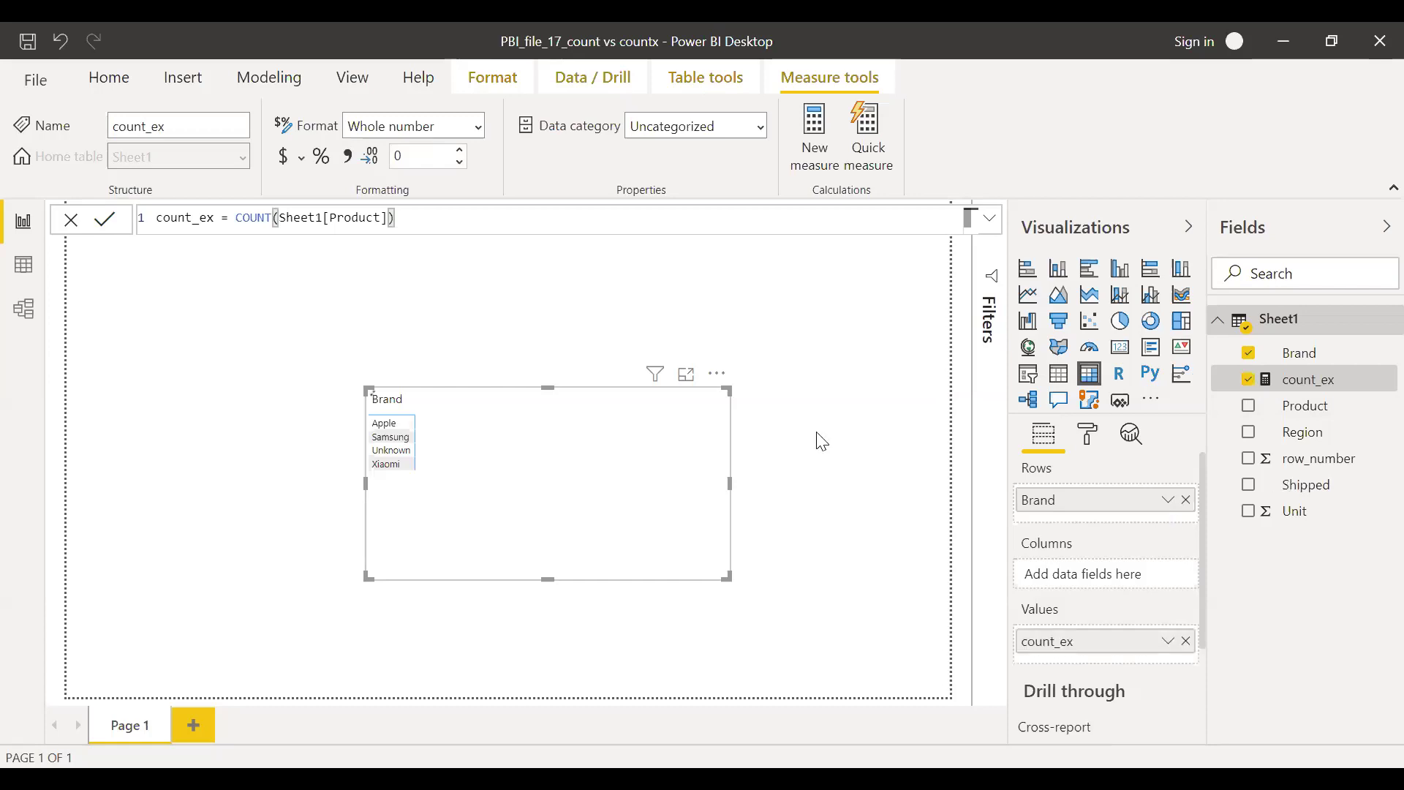
click(462, 477)
click(536, 532)
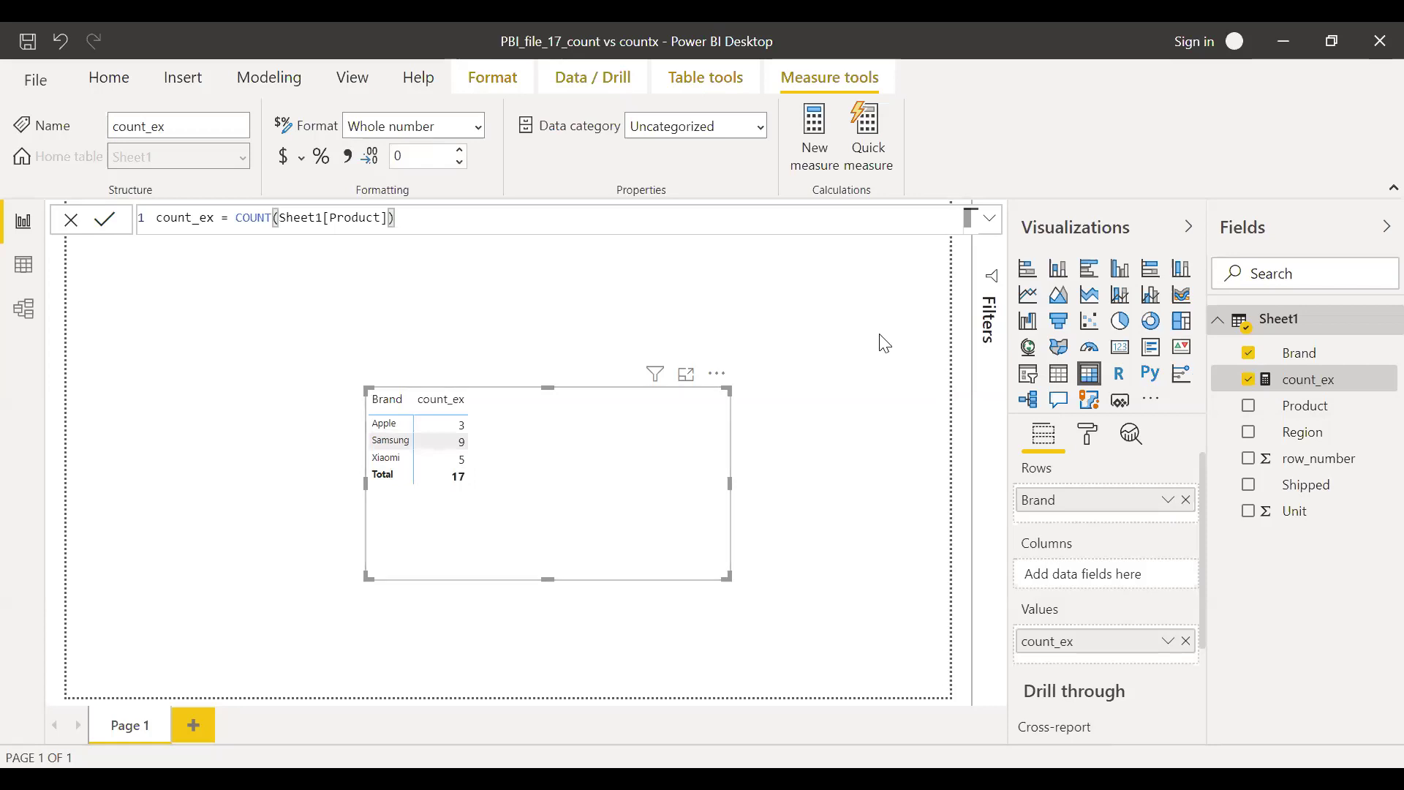
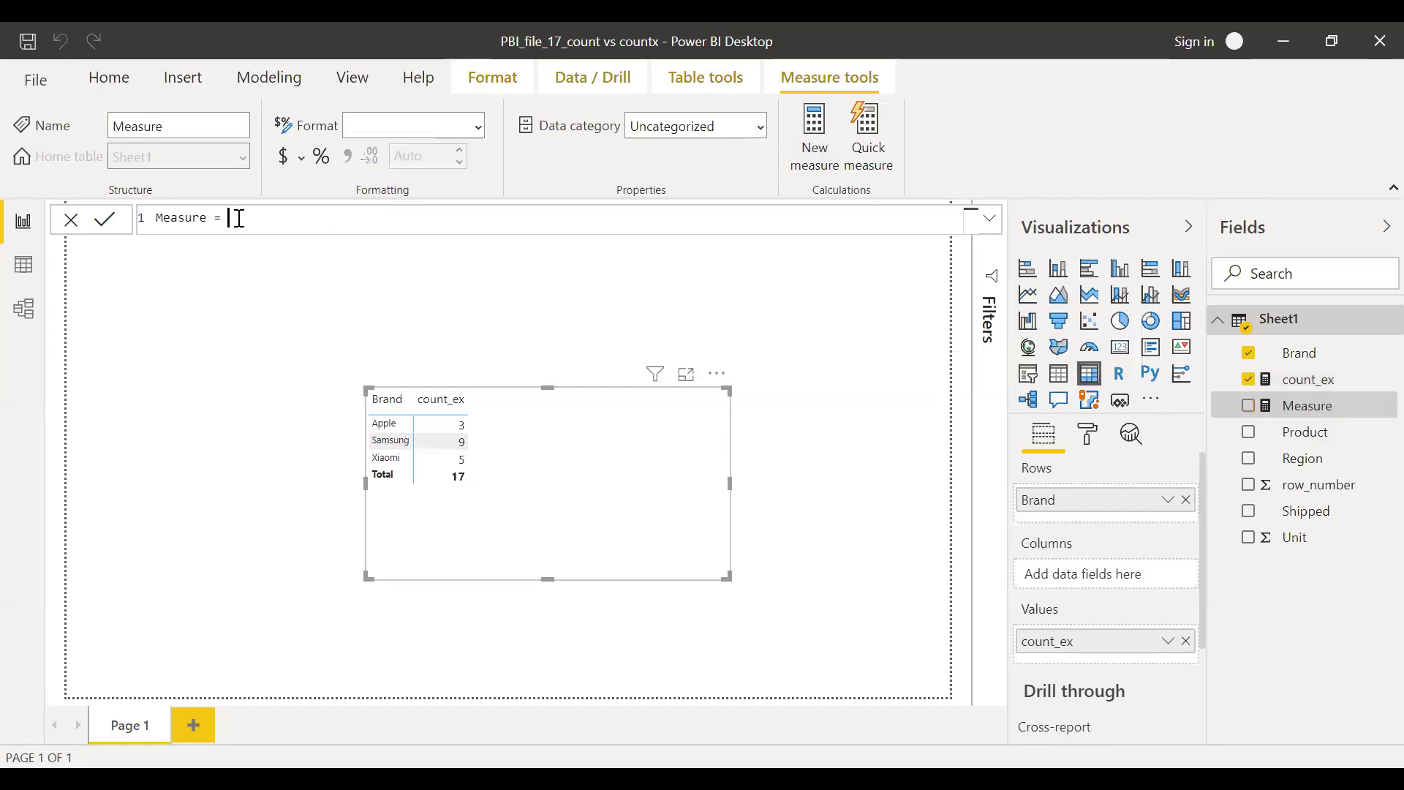
Start a new measure named countx_ex1 with a COUNTX function whose table argument opens with FILTER
drag(235, 218, 44, 220)
text(coun)
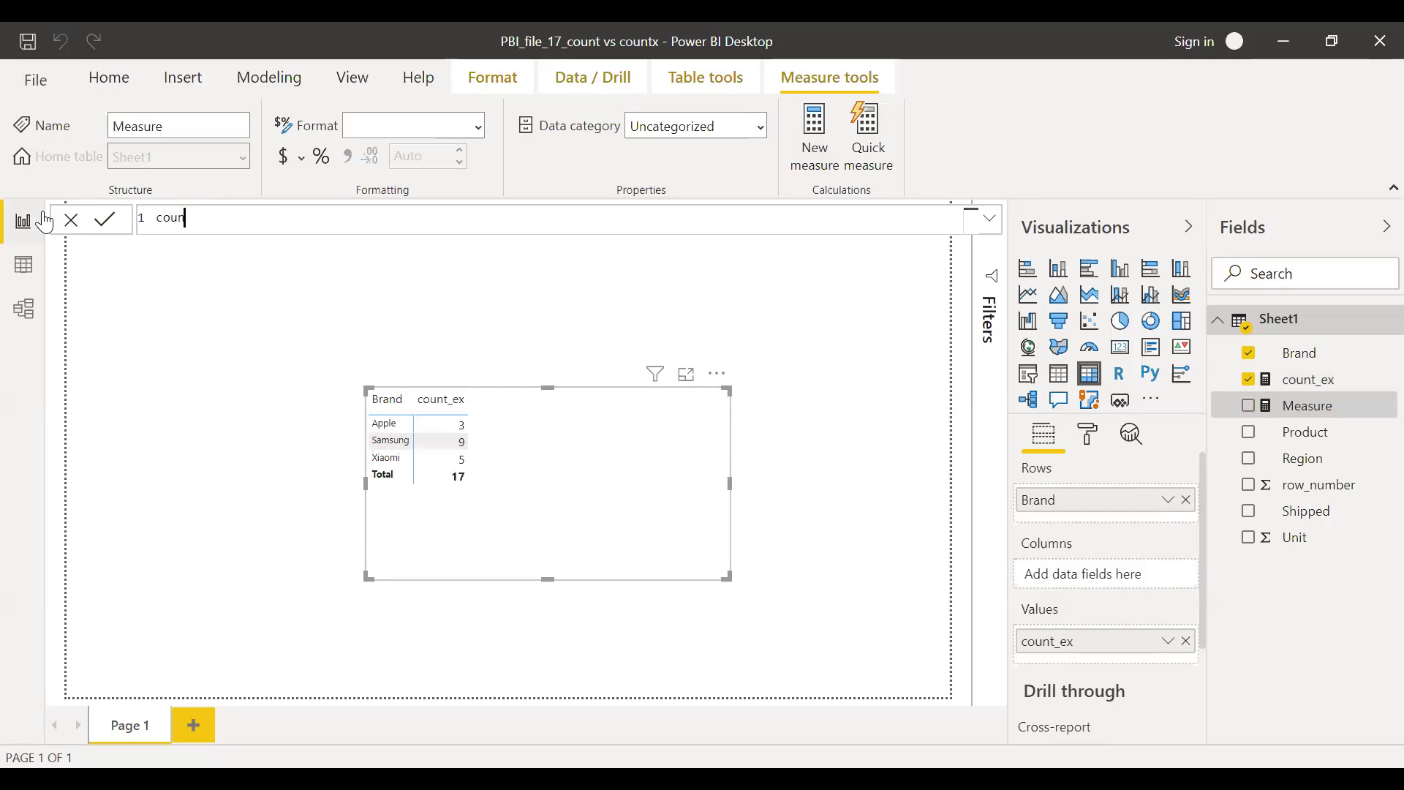
text(tx_ex1 =)
text(count)
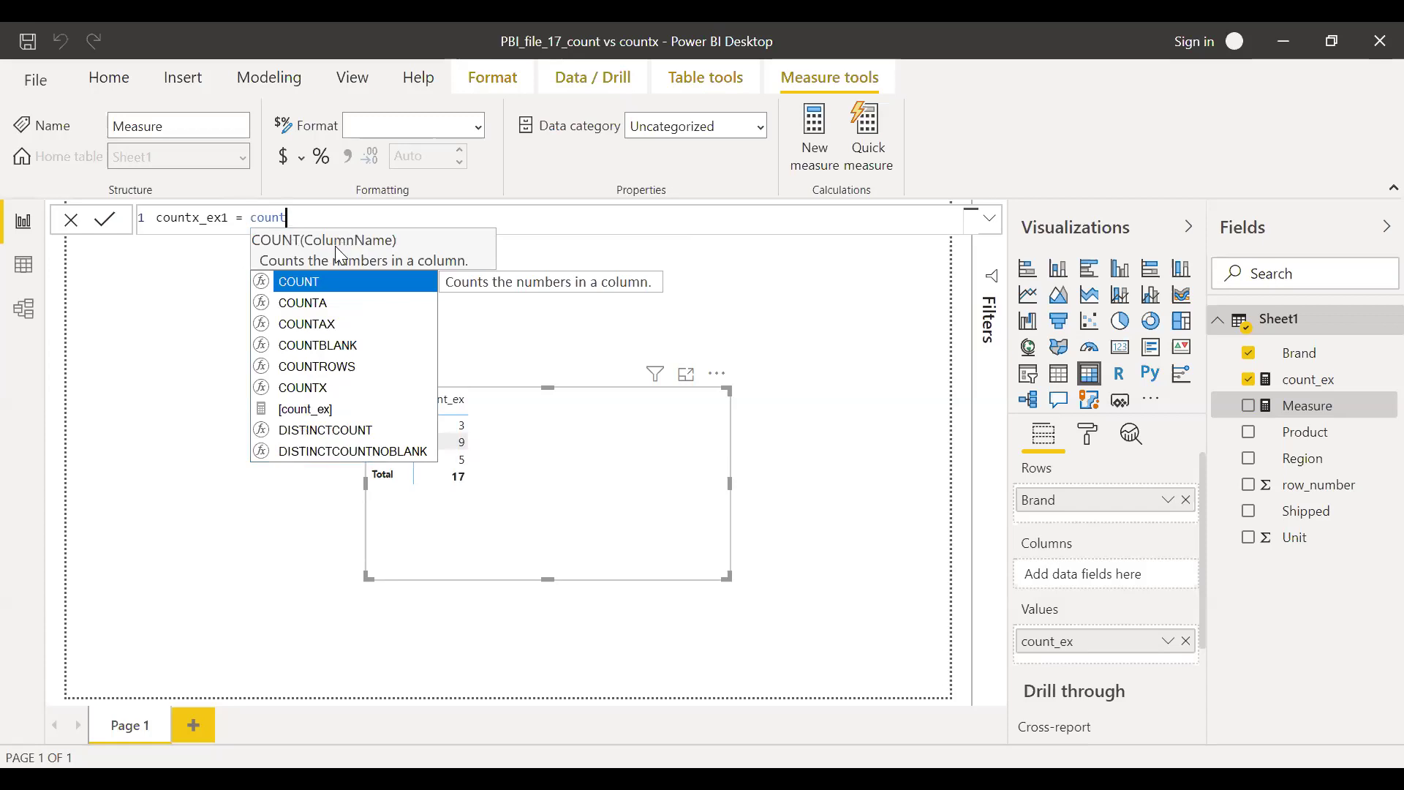
text(x()
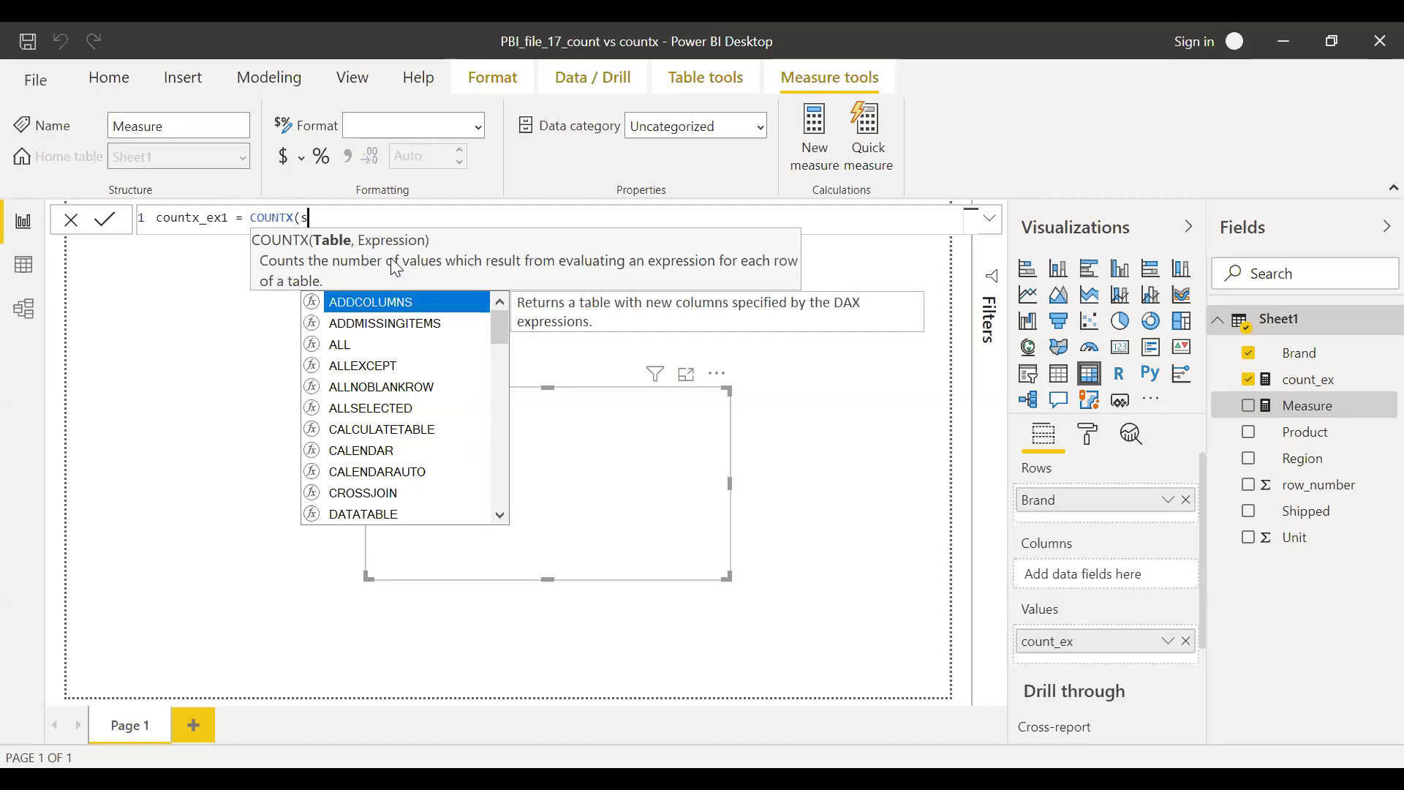
text(s)
key(BackSpace)
text(filet)
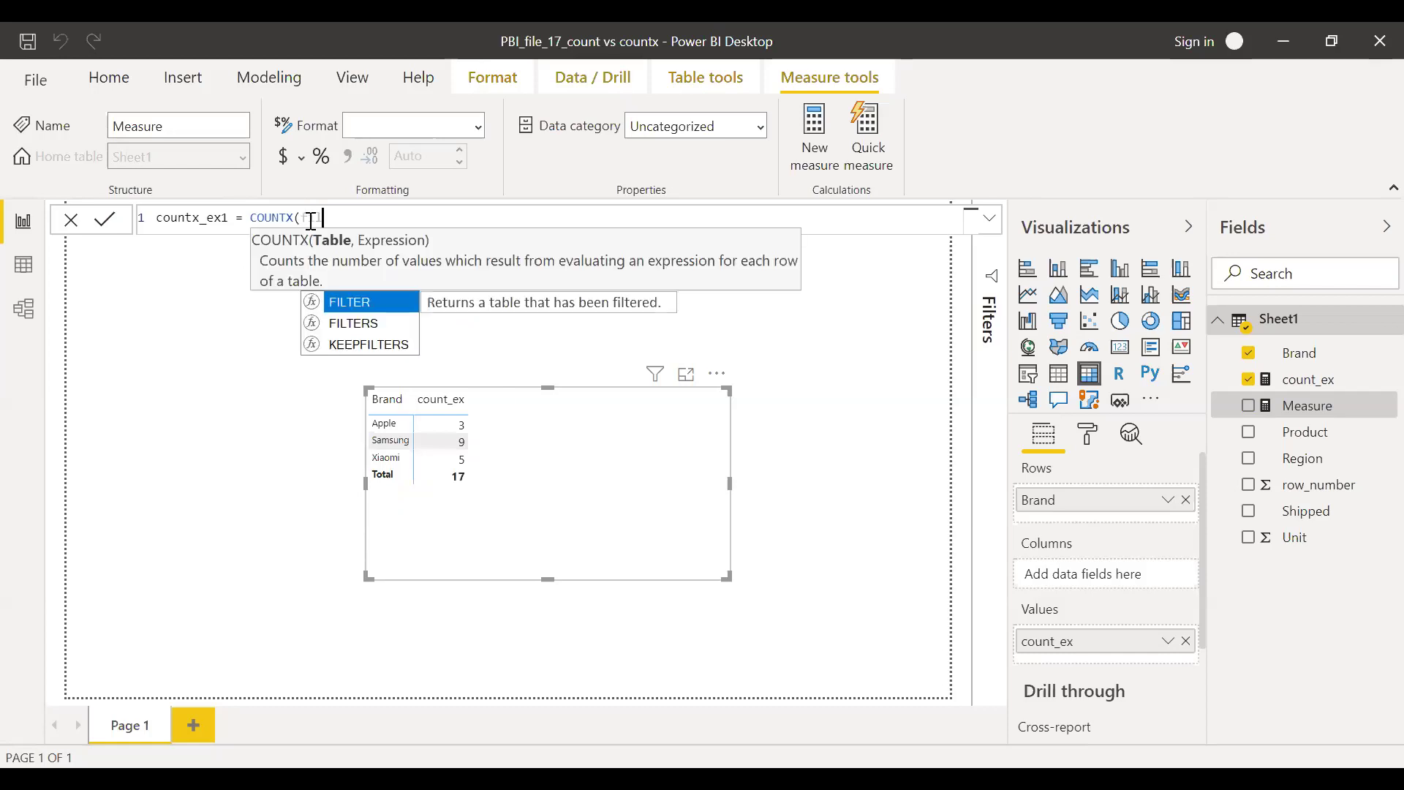
key(BackSpace)
key(BackSpace)
key(Tab)
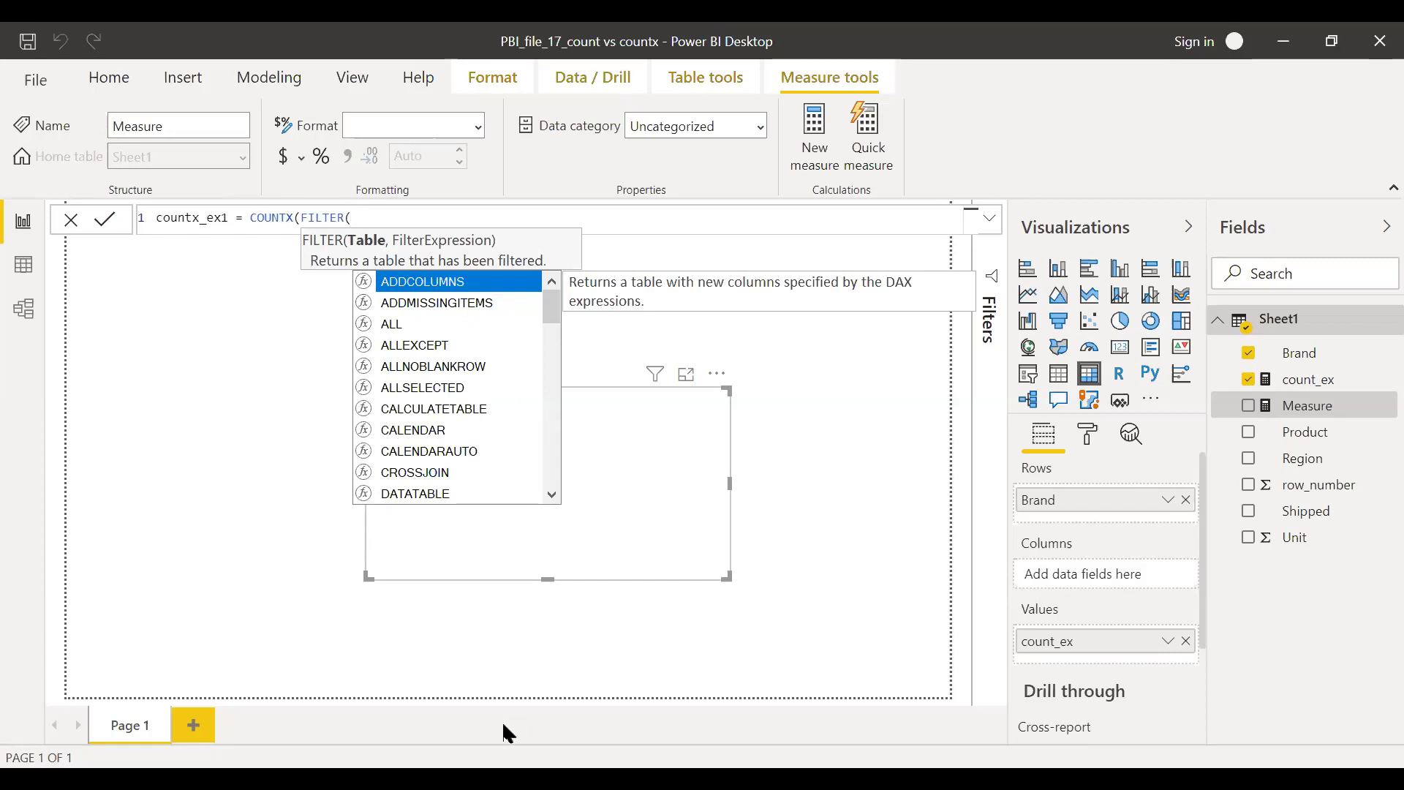
Complete the FILTER argument so it keeps the Sheet1 rows where Sheet1[Product] = "Iphone X"
text(sh)
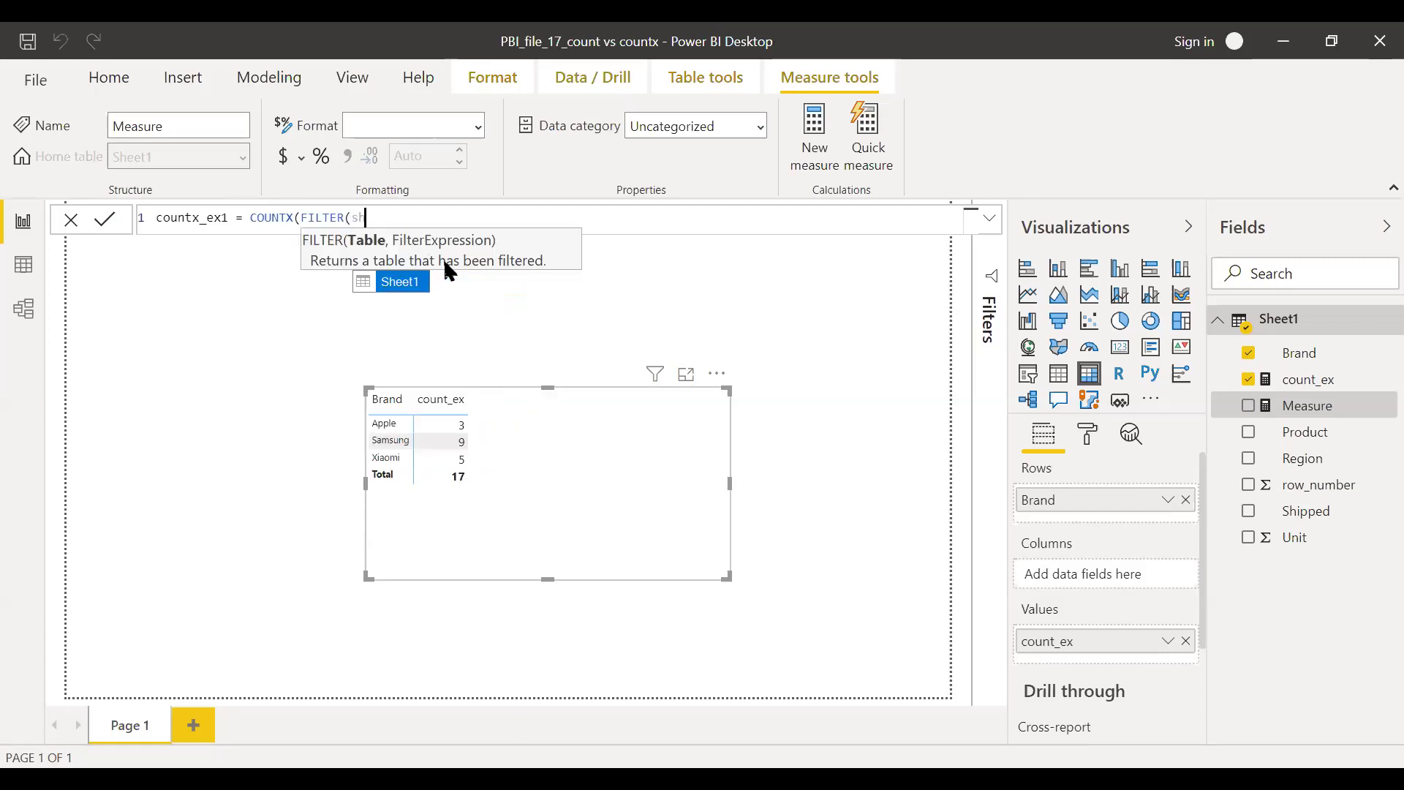
key(Tab)
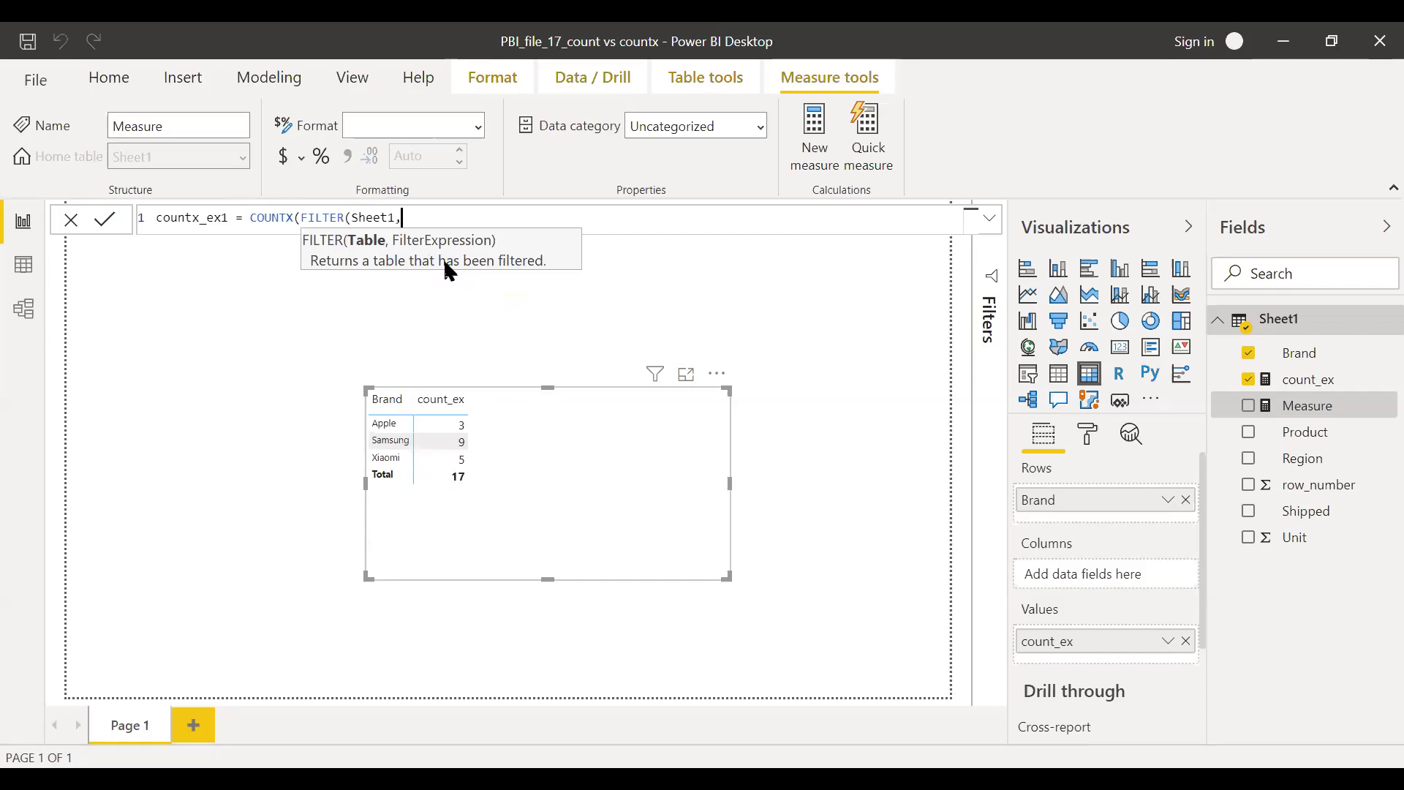
text(,)
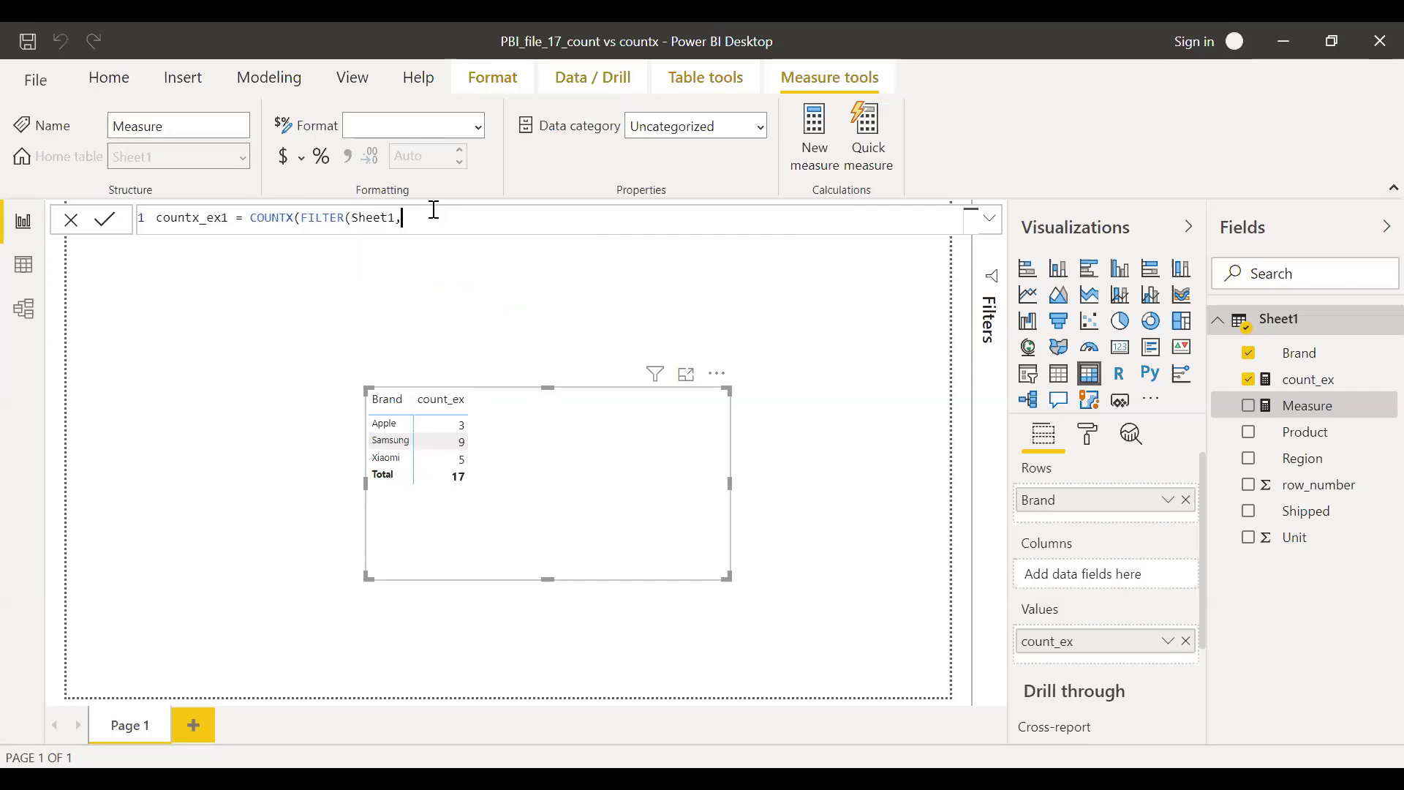
text(prod)
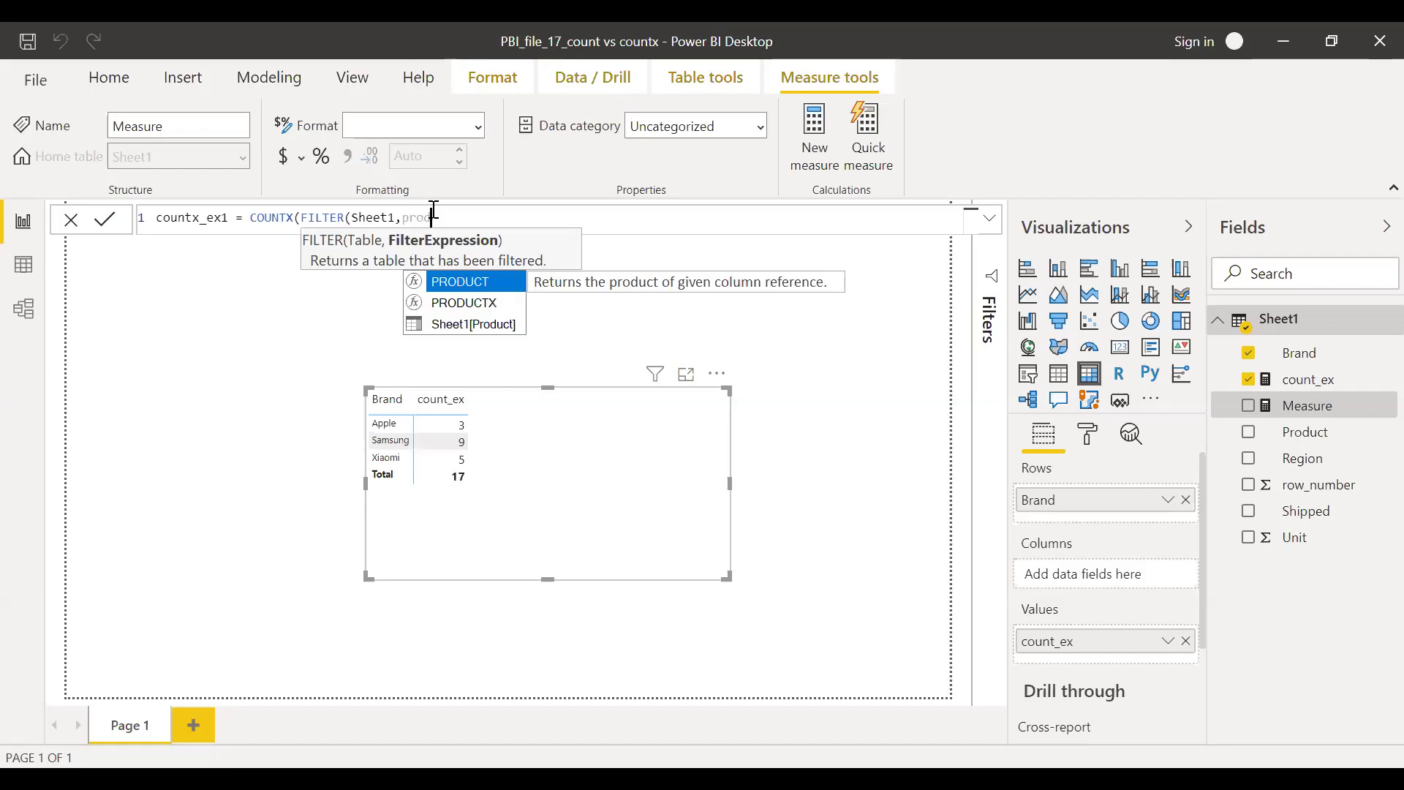
key(Down)
key(Down)
key(Tab)
text(=)
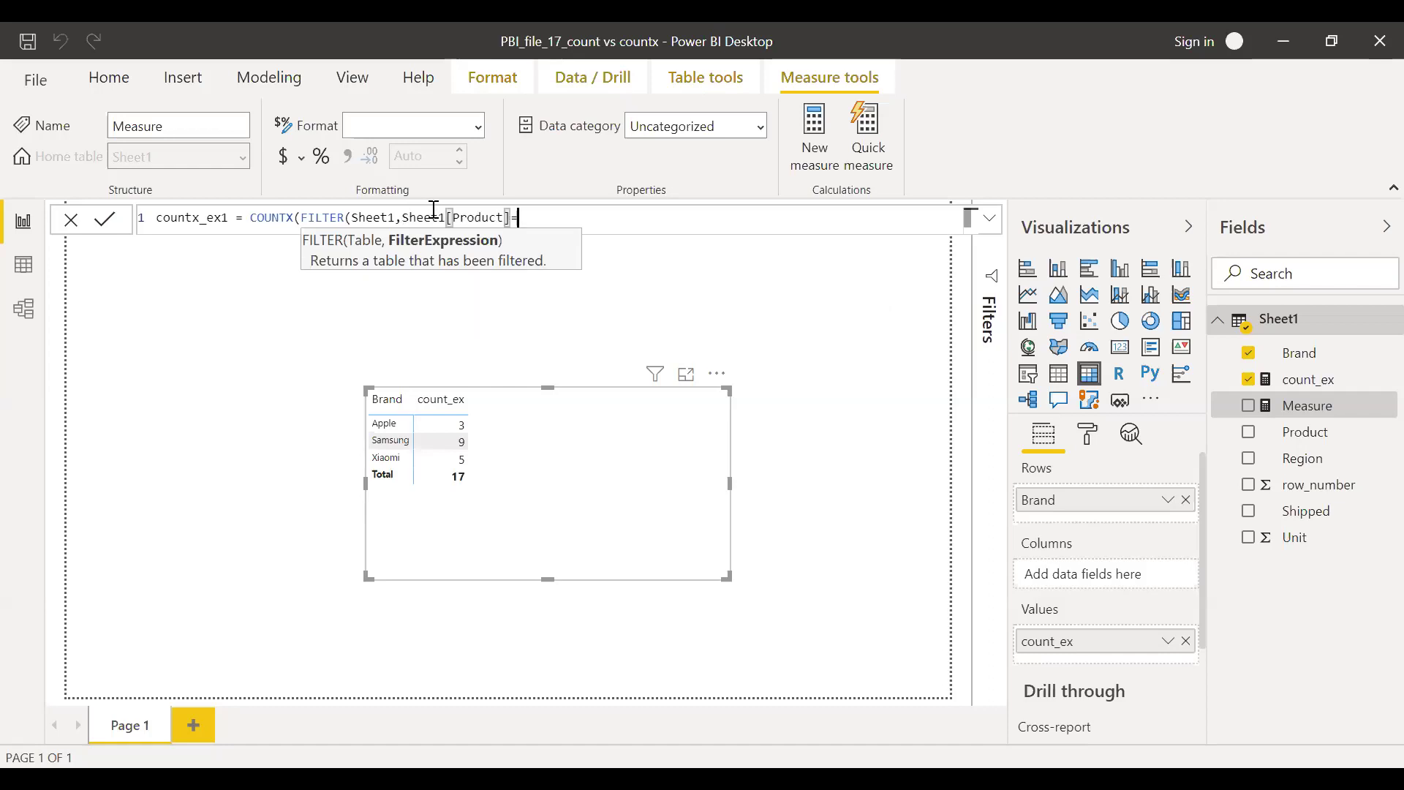
text( "Iphone X"))
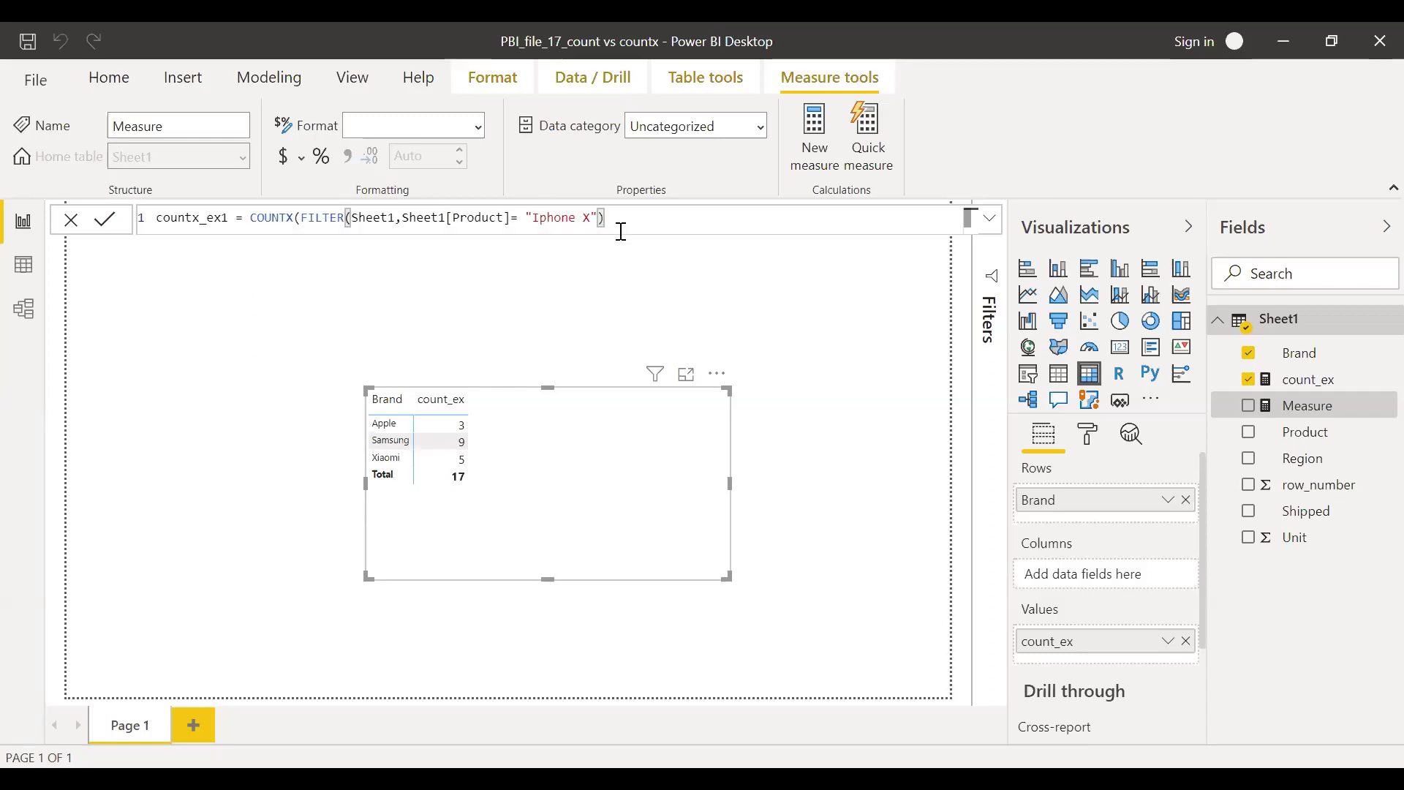
text(,)
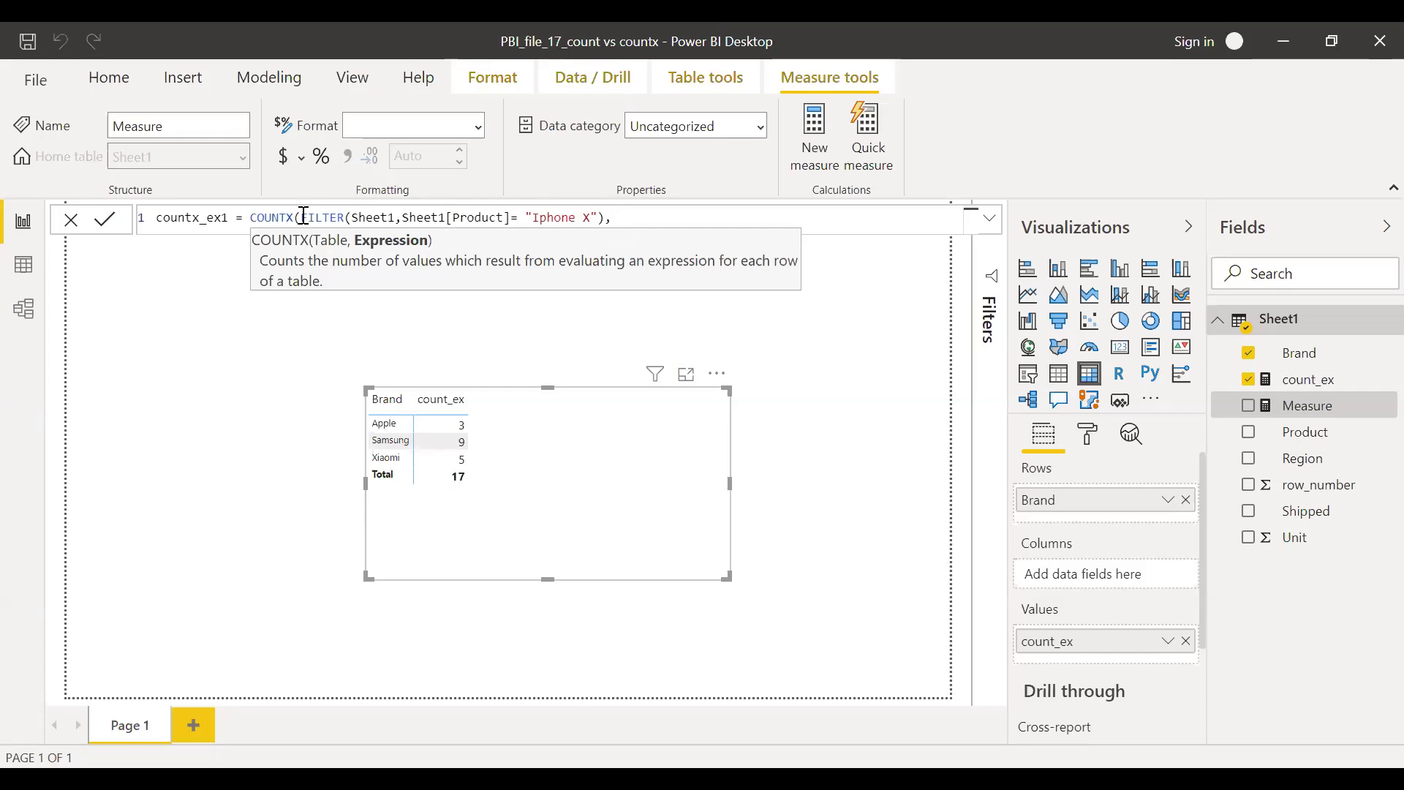
Finish countx_ex1 with COUNT(Sheet1[Product]) as the COUNTX expression and add the measure to the brand matrix
drag(301, 218, 621, 218)
click(630, 218)
text(count)
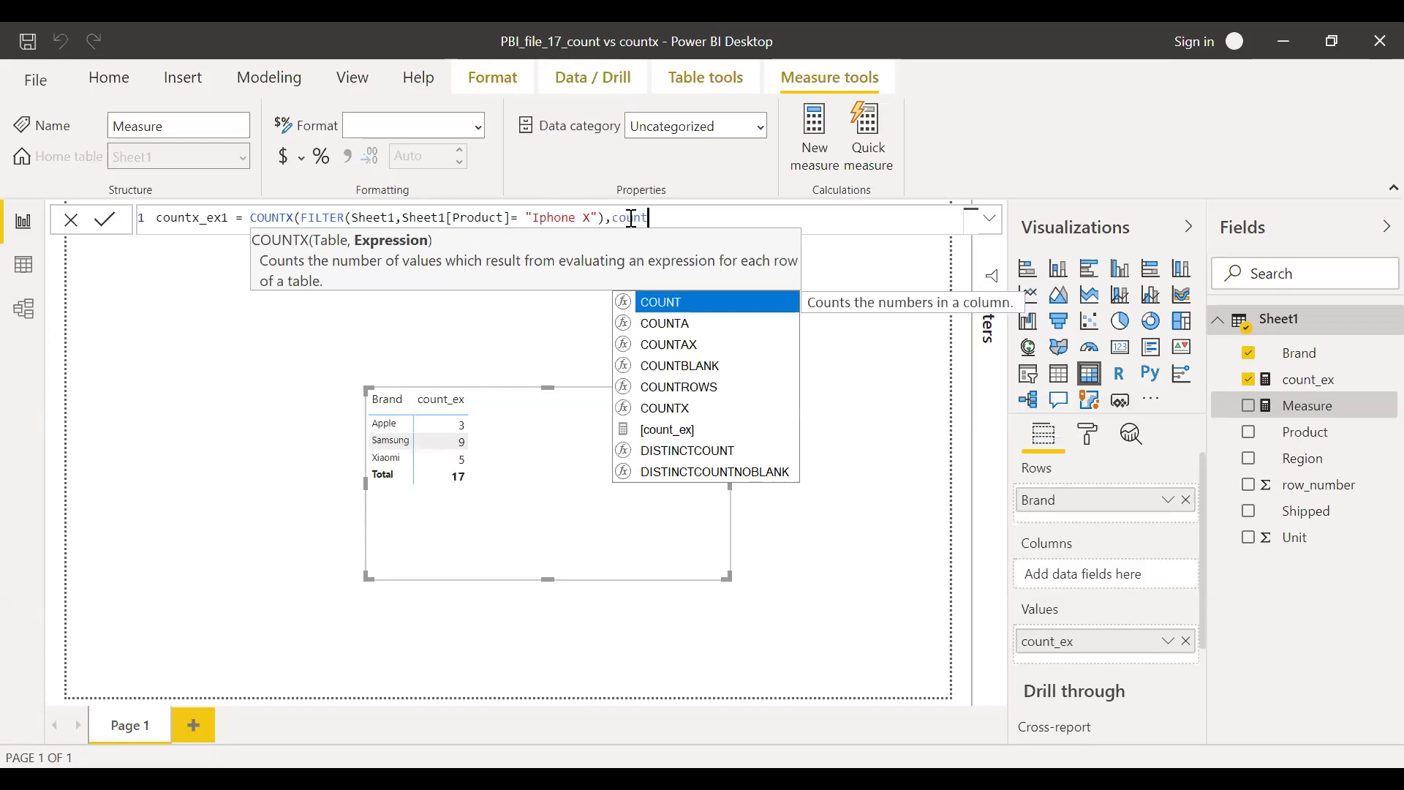
key(Tab)
text(pr)
key(Tab)
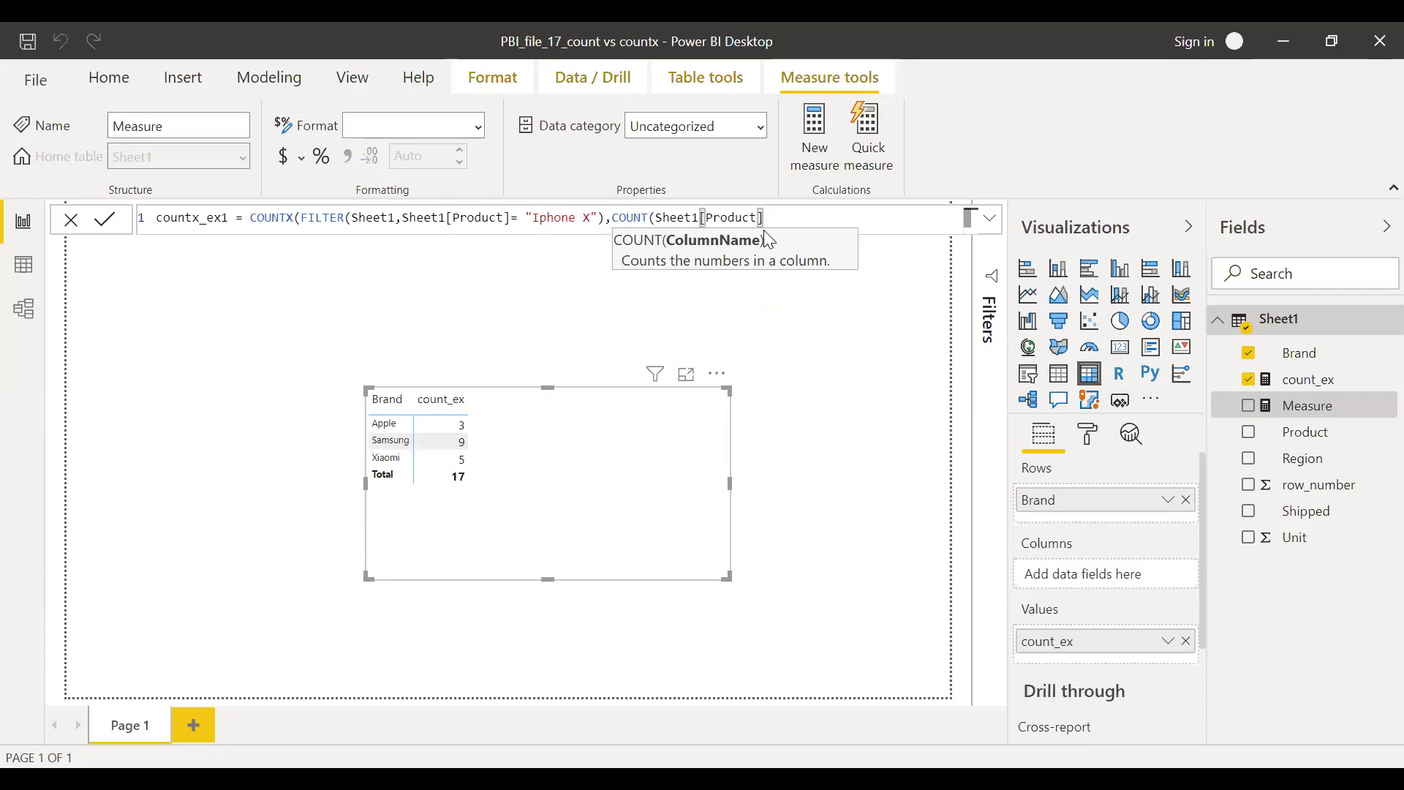
text())
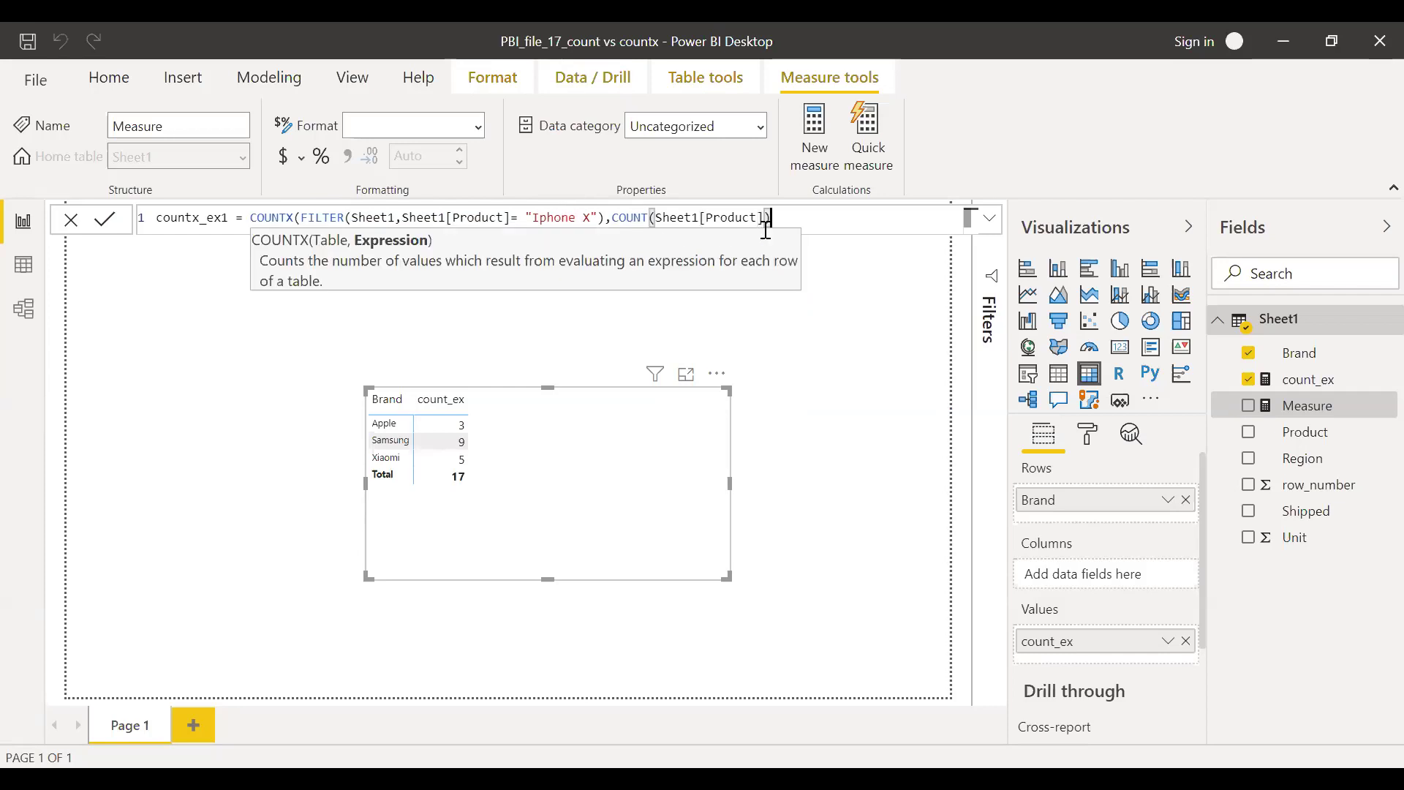
text())
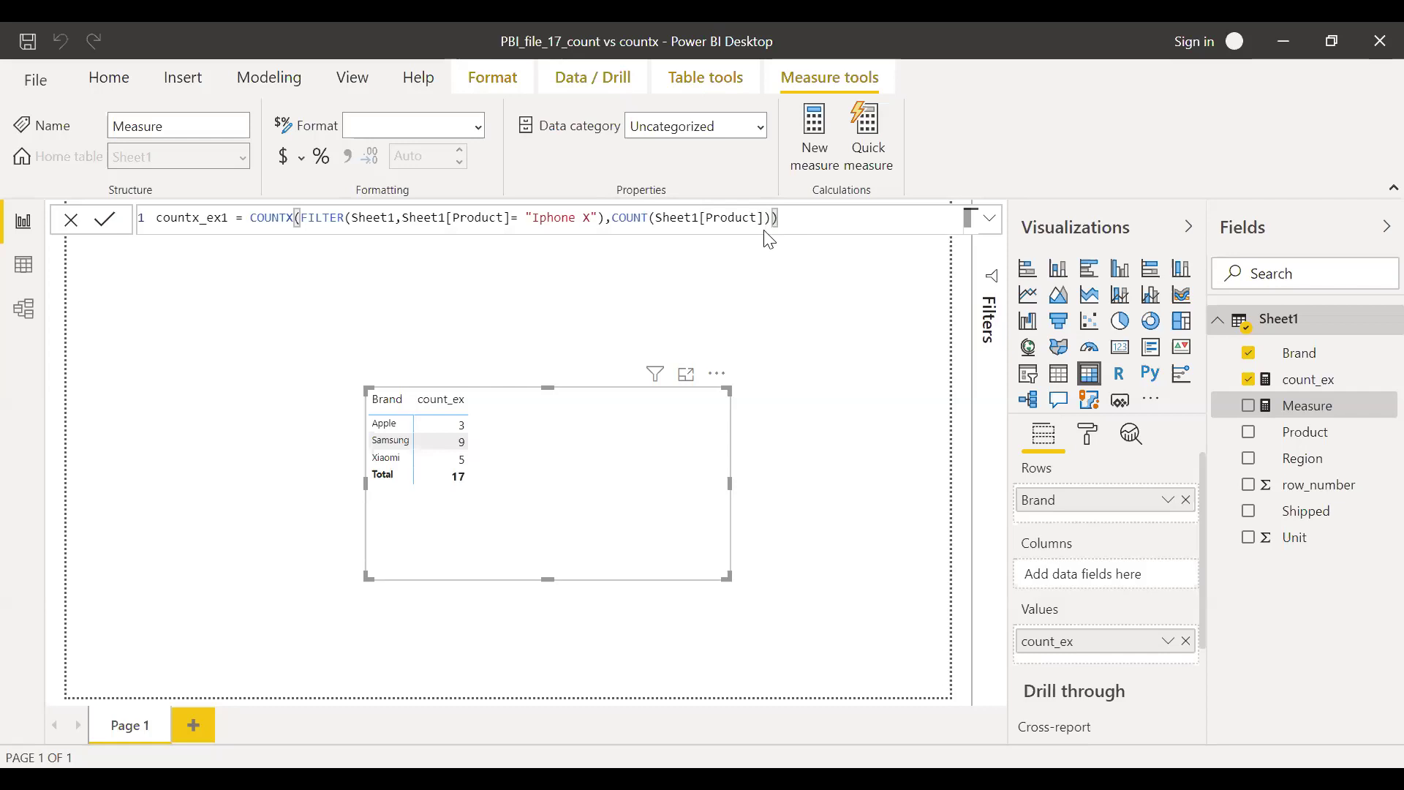
key(Return)
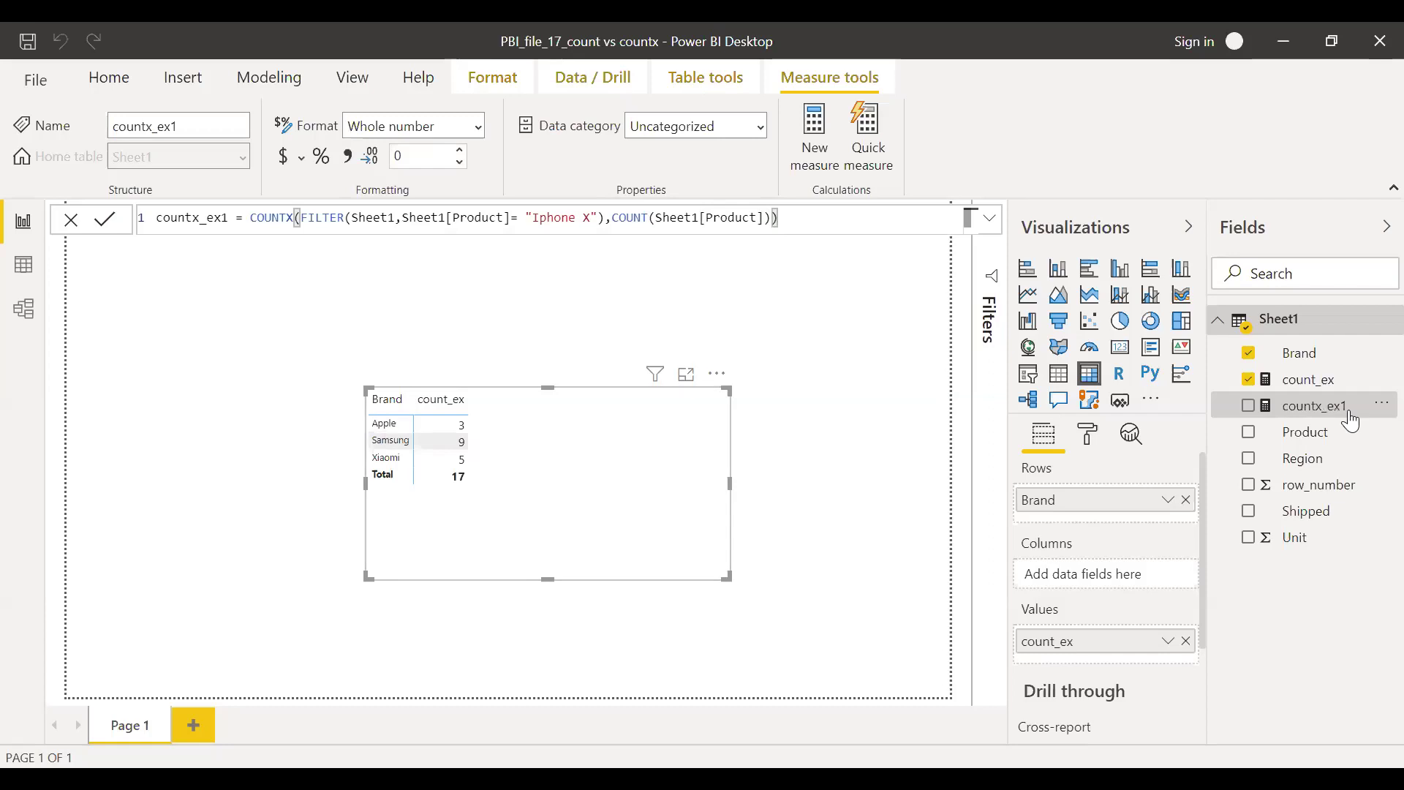
click(1249, 407)
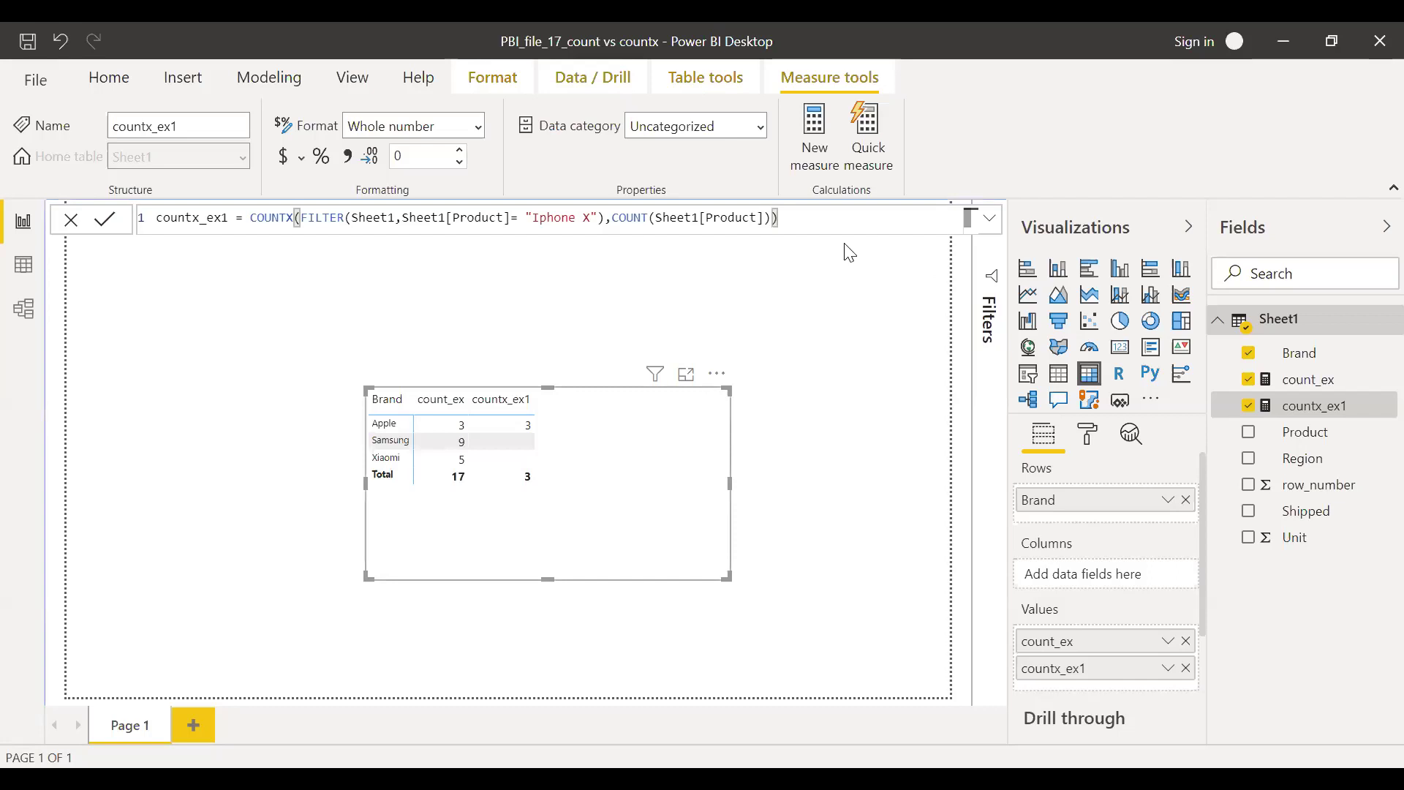
Start a new measure named countx_ex2 whose formula opens with the COUNTX function
click(815, 152)
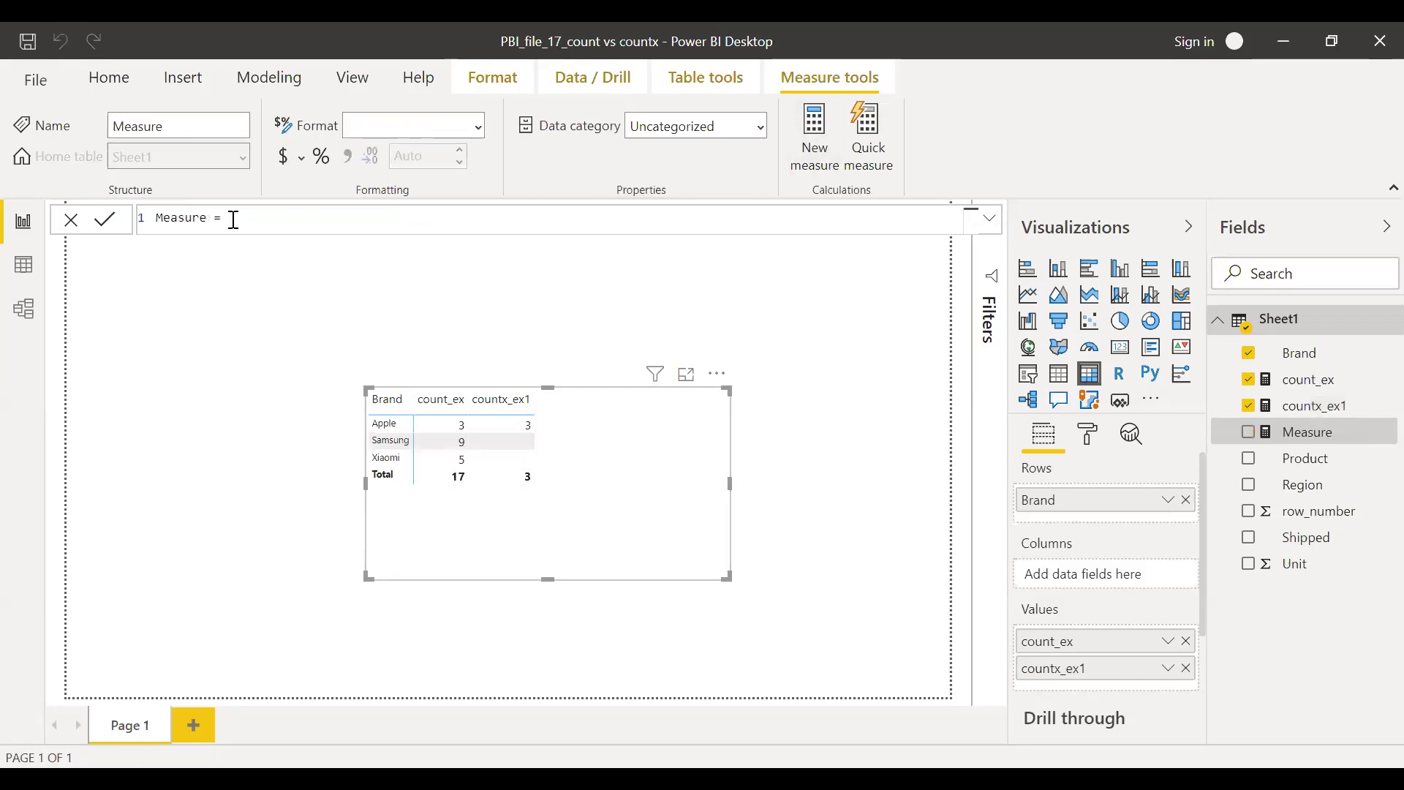
key(ctrl+a)
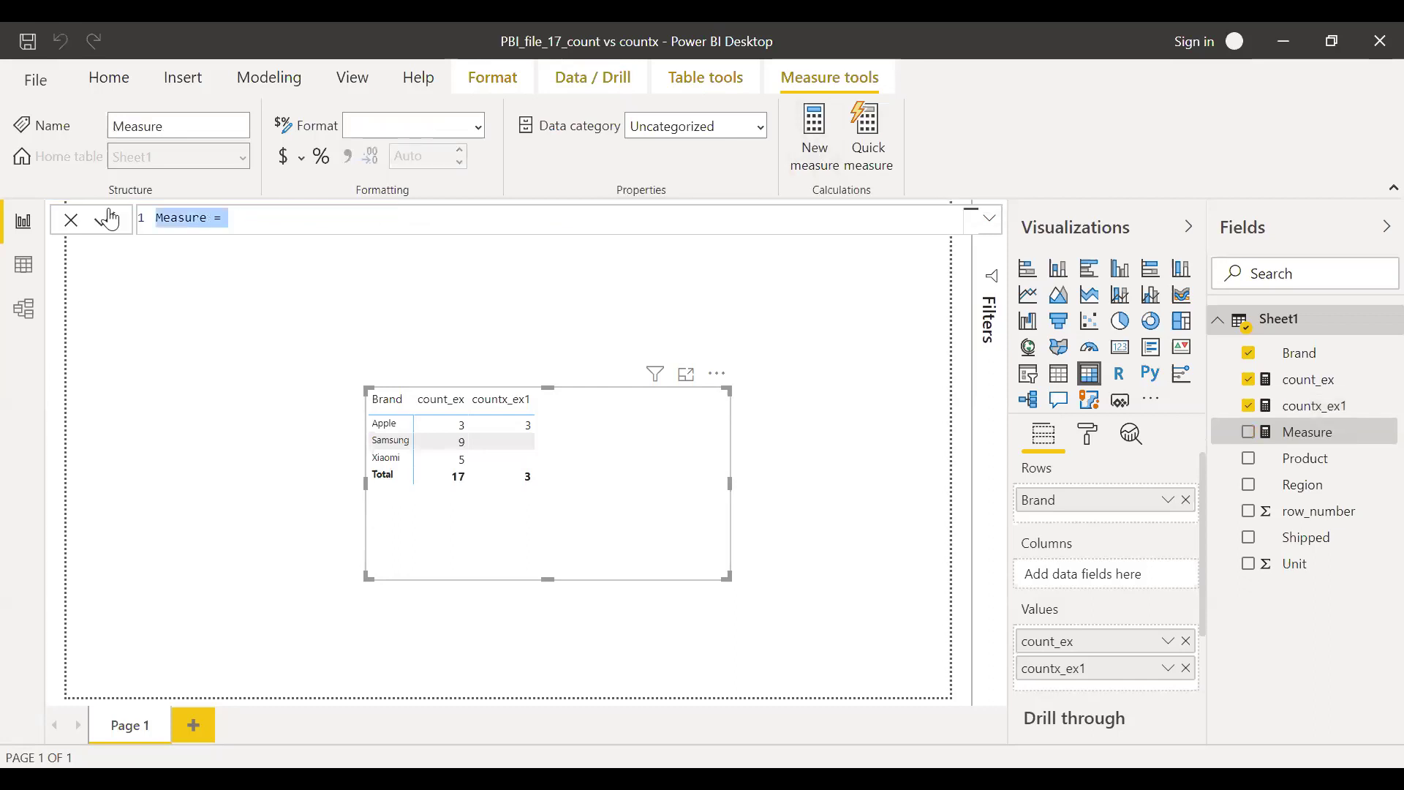
text(countx)
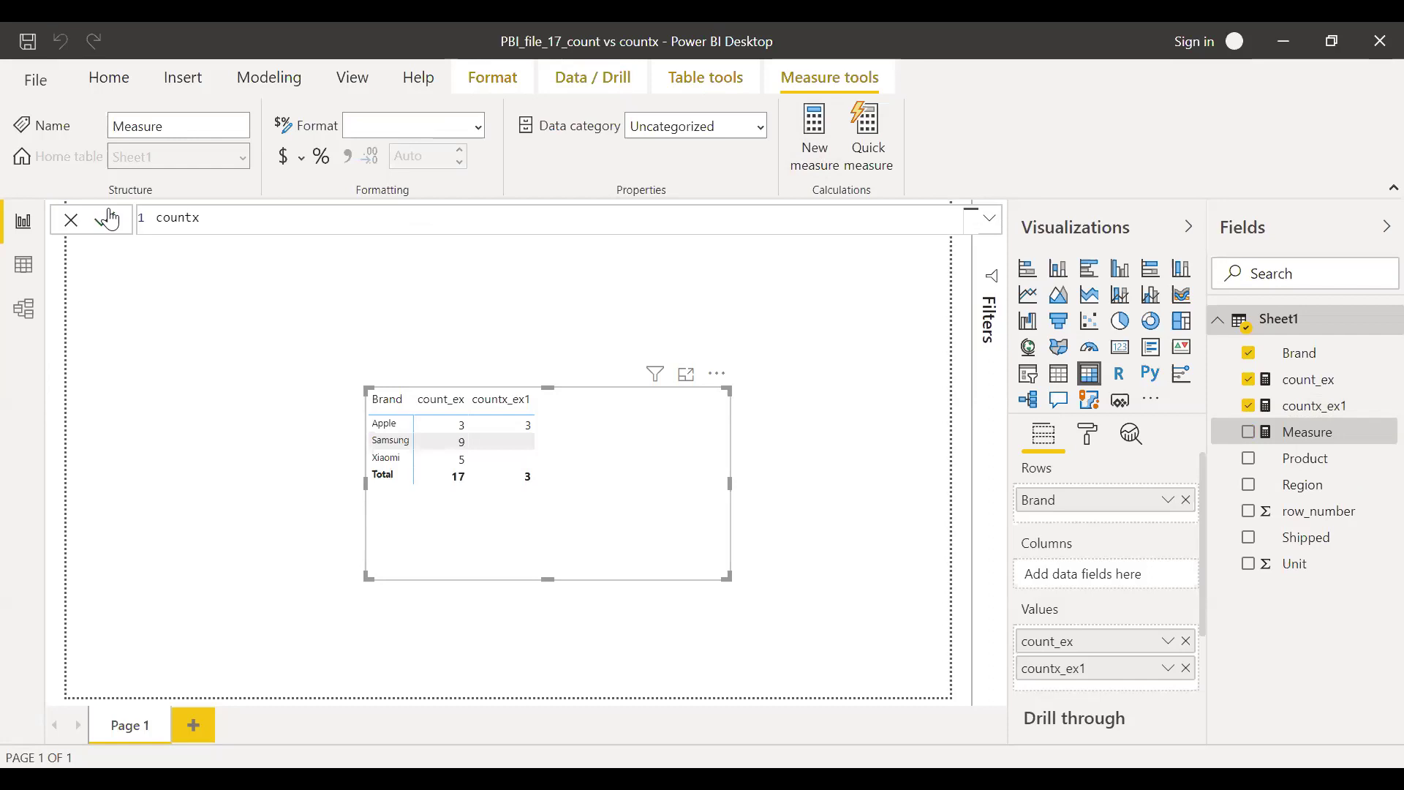
text(_ex2 = c)
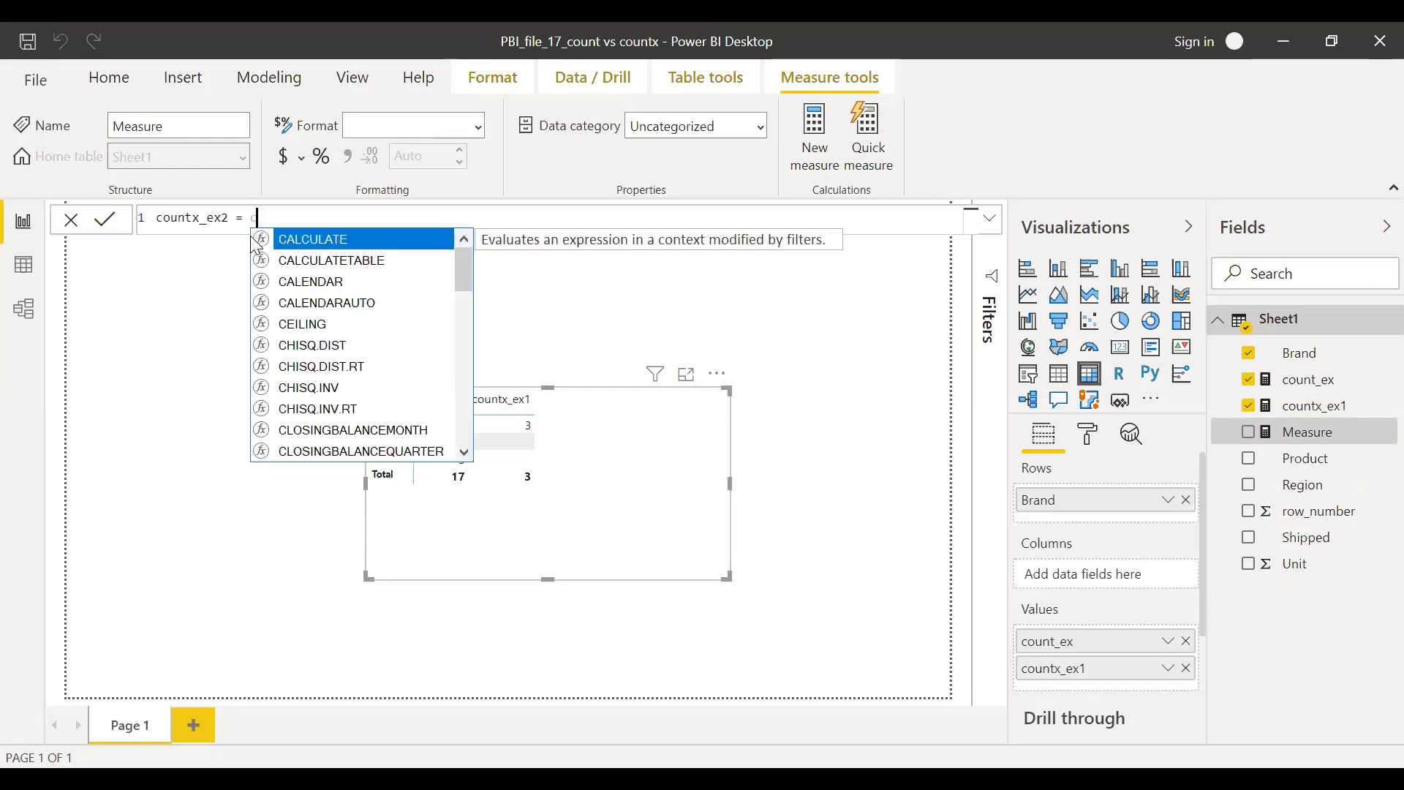
text(ount)
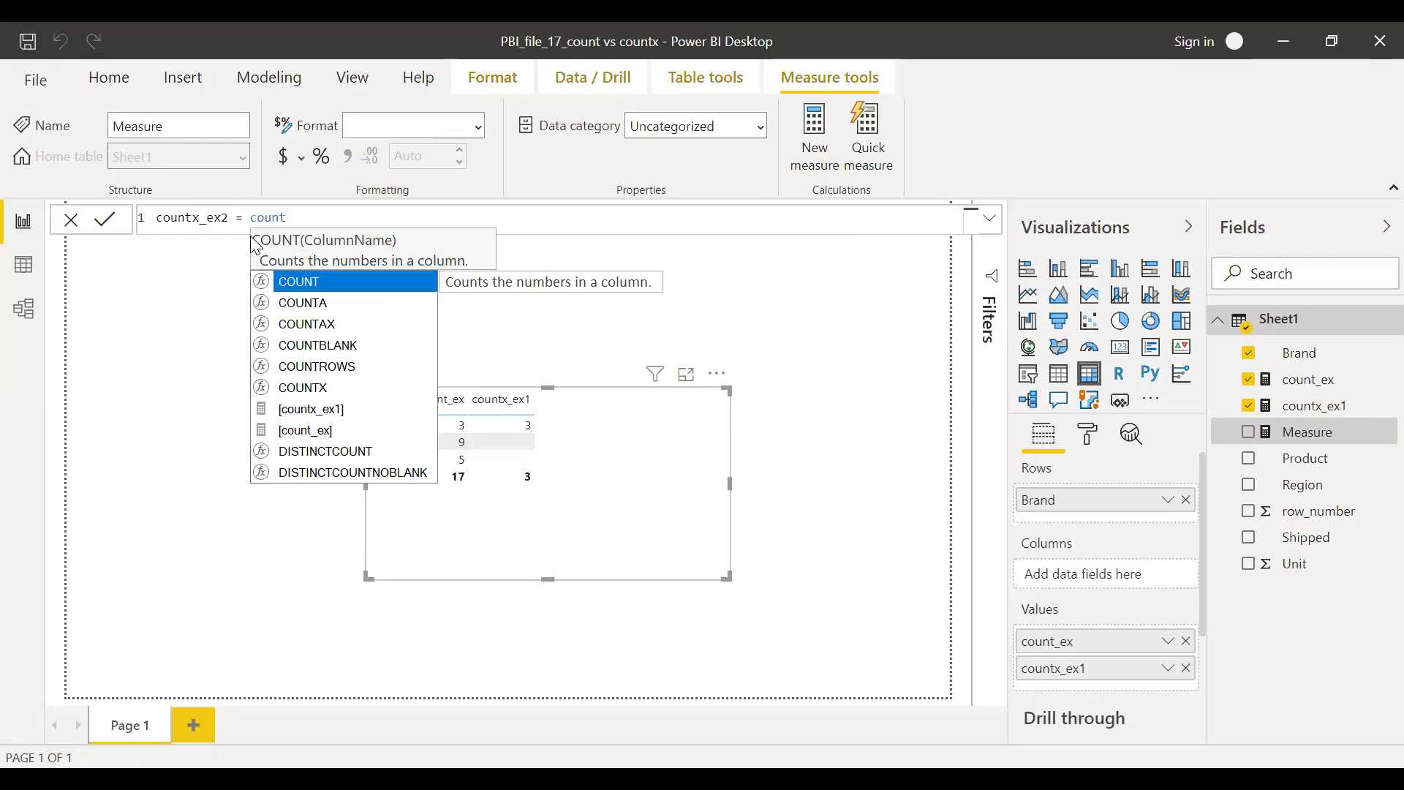
key(Down)
key(Down)
key(Down)
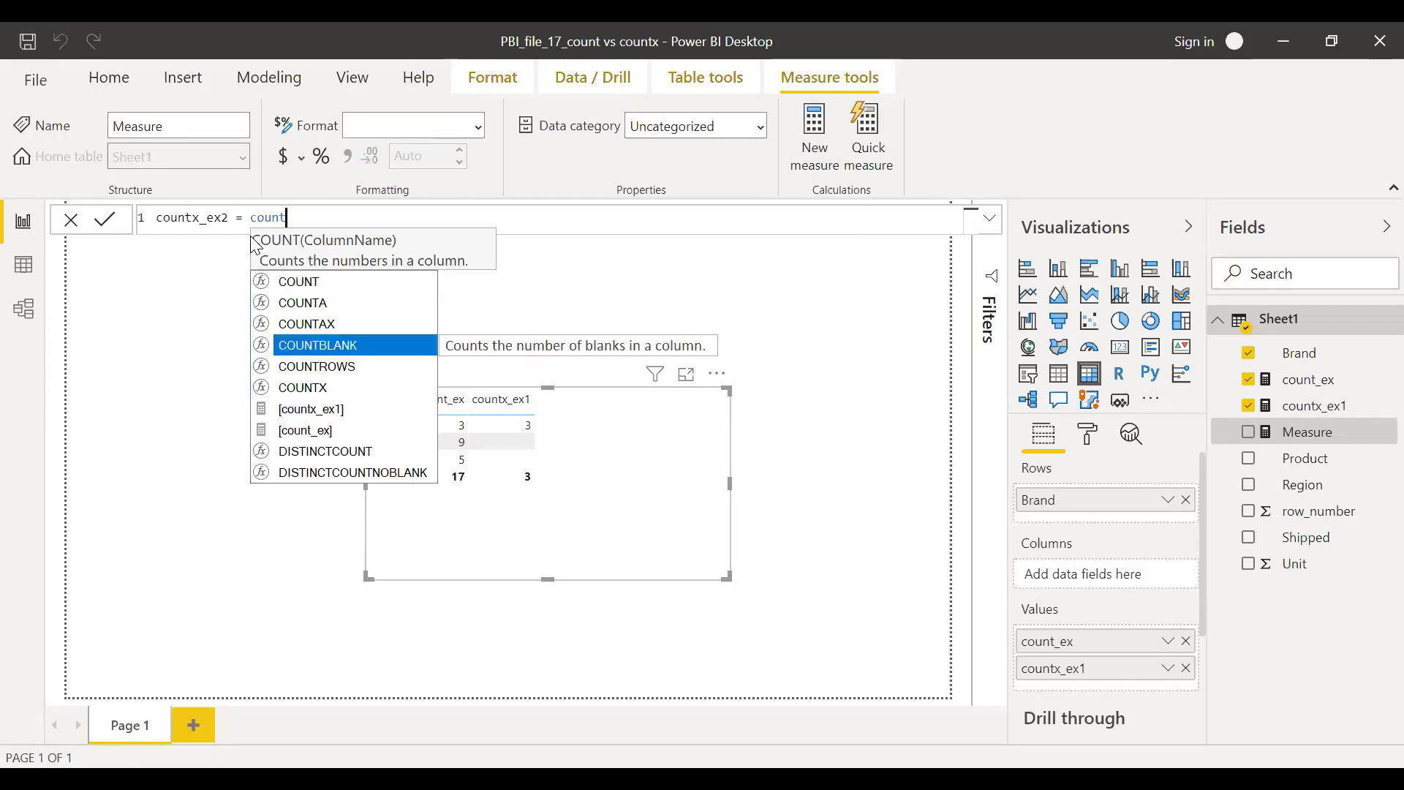
key(Down)
key(Down)
key(Tab)
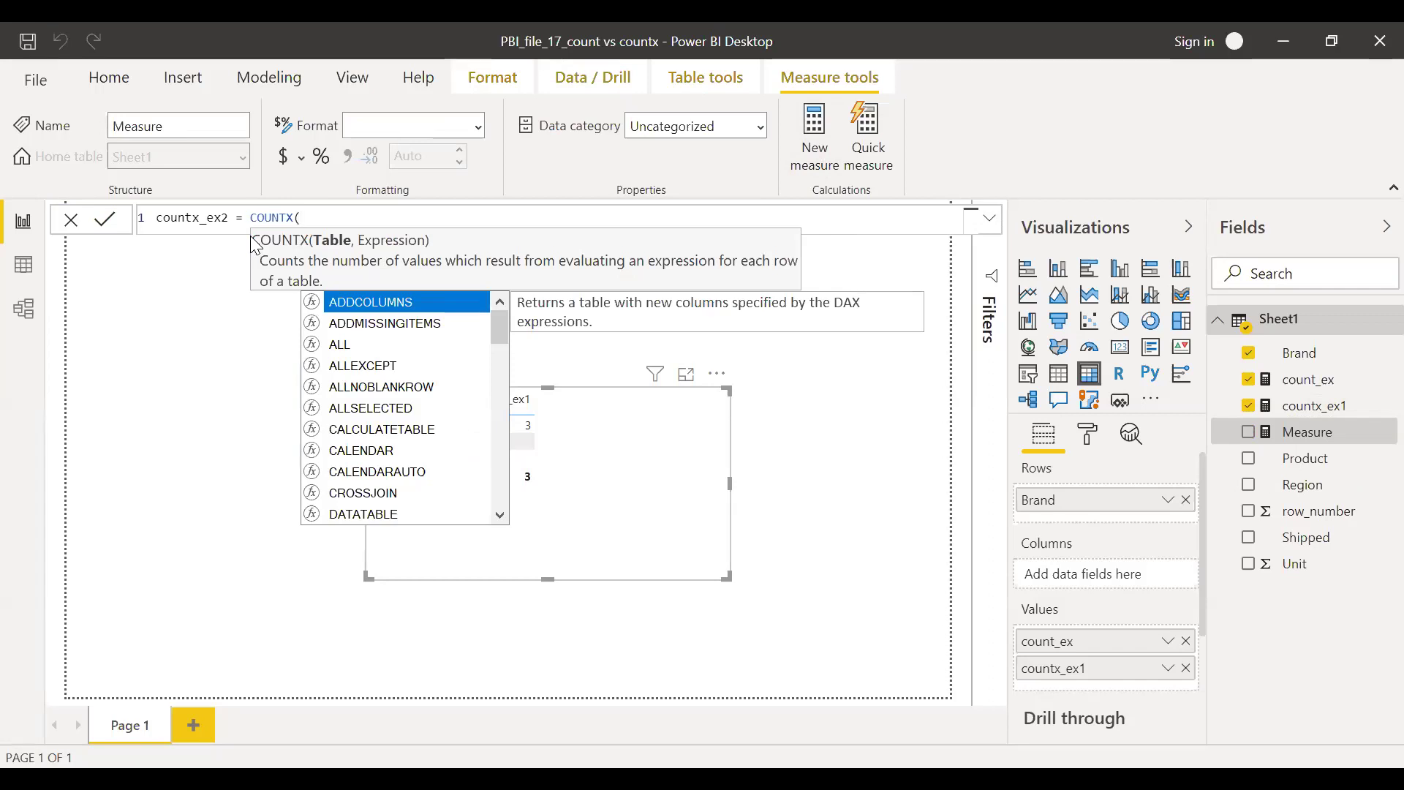
Enter SUMMARIZE(Sheet1,Sheet1[Product]) as the table argument of COUNTX in the countx_ex2 formula
text(su)
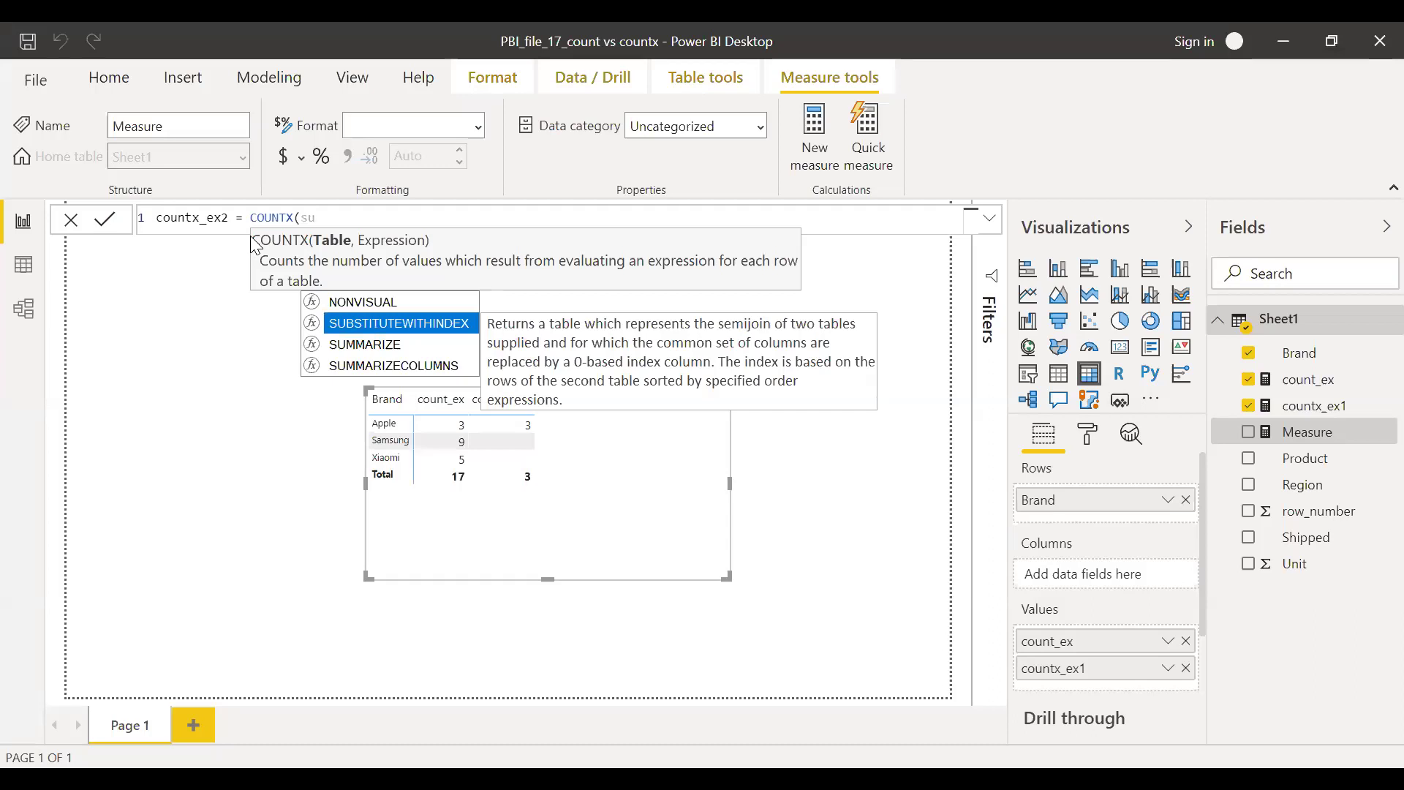
key(Down)
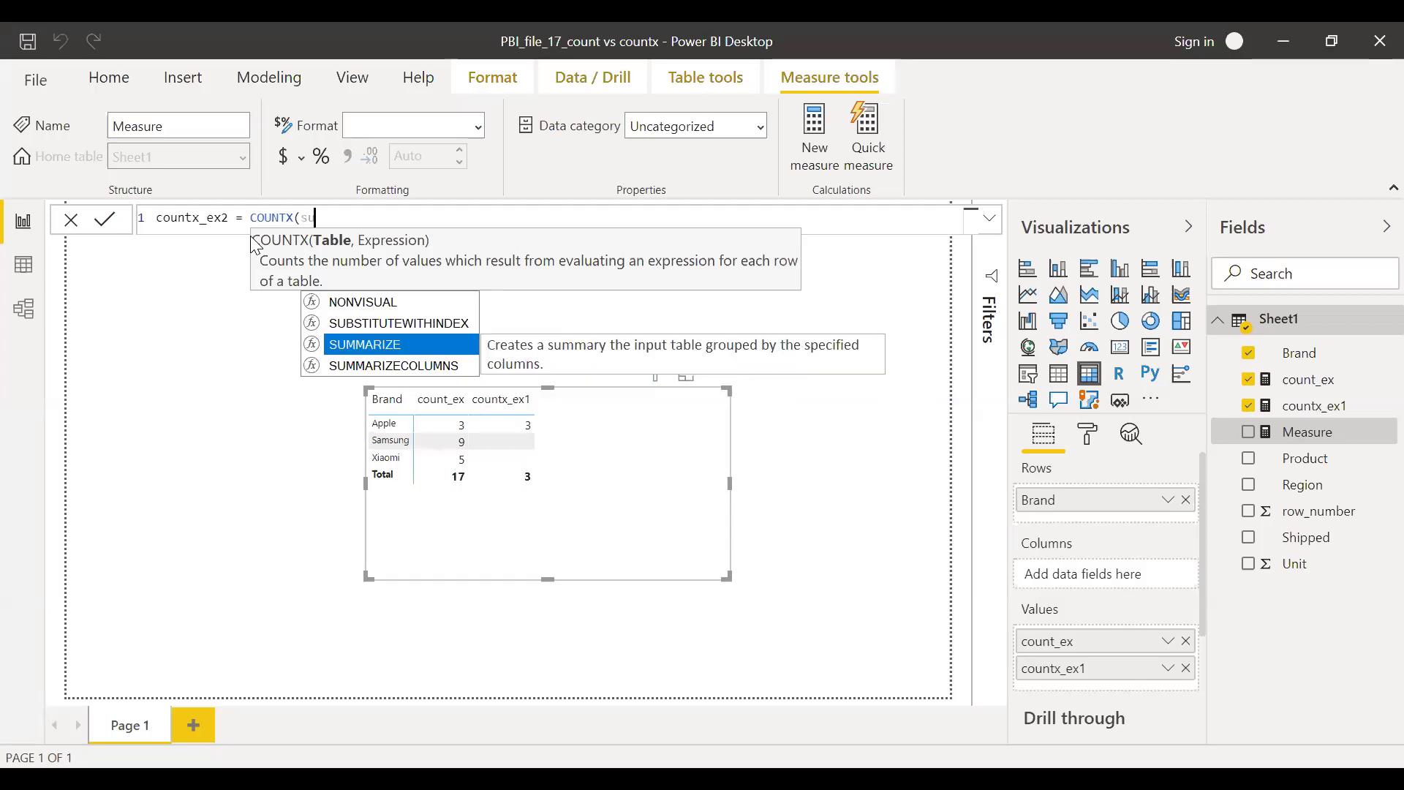
key(Tab)
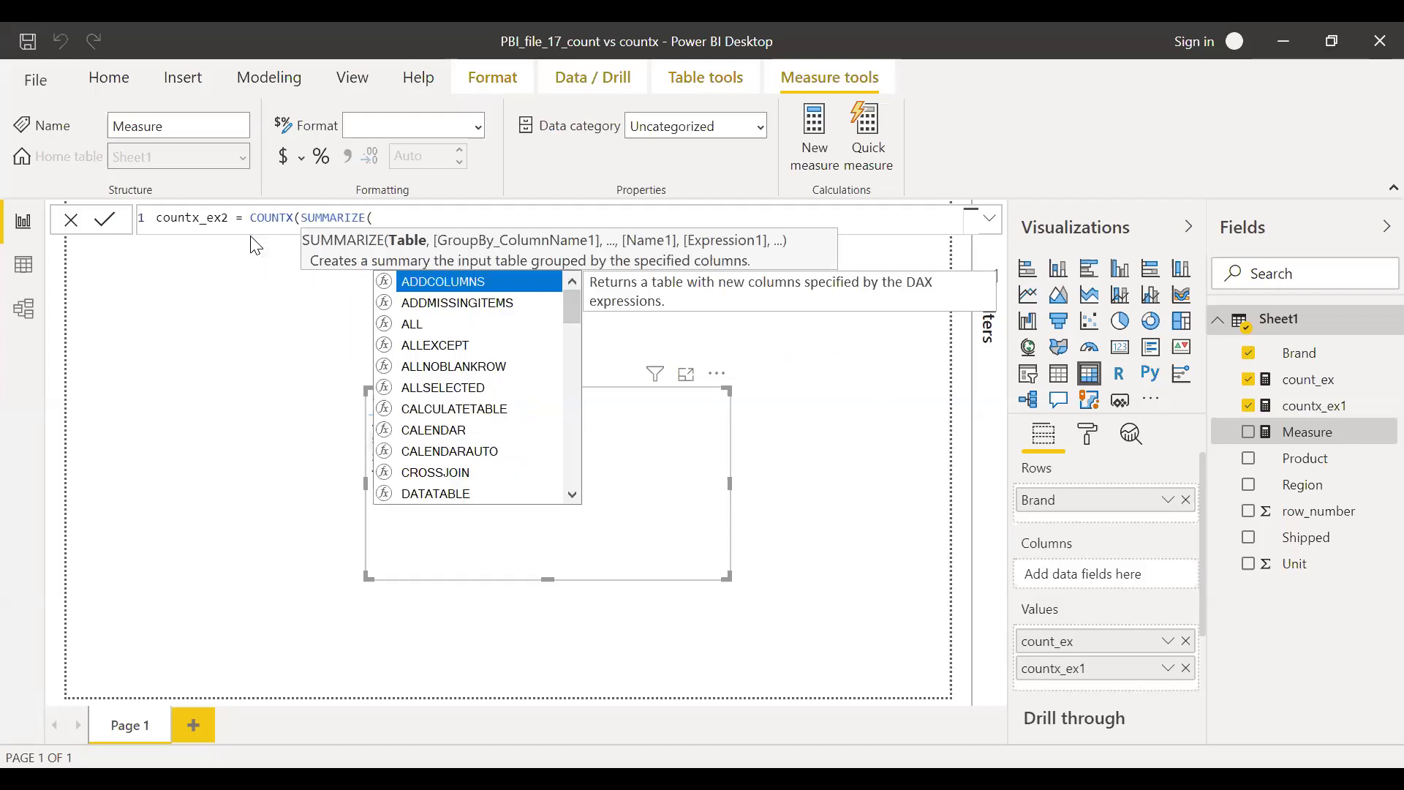
text(sh)
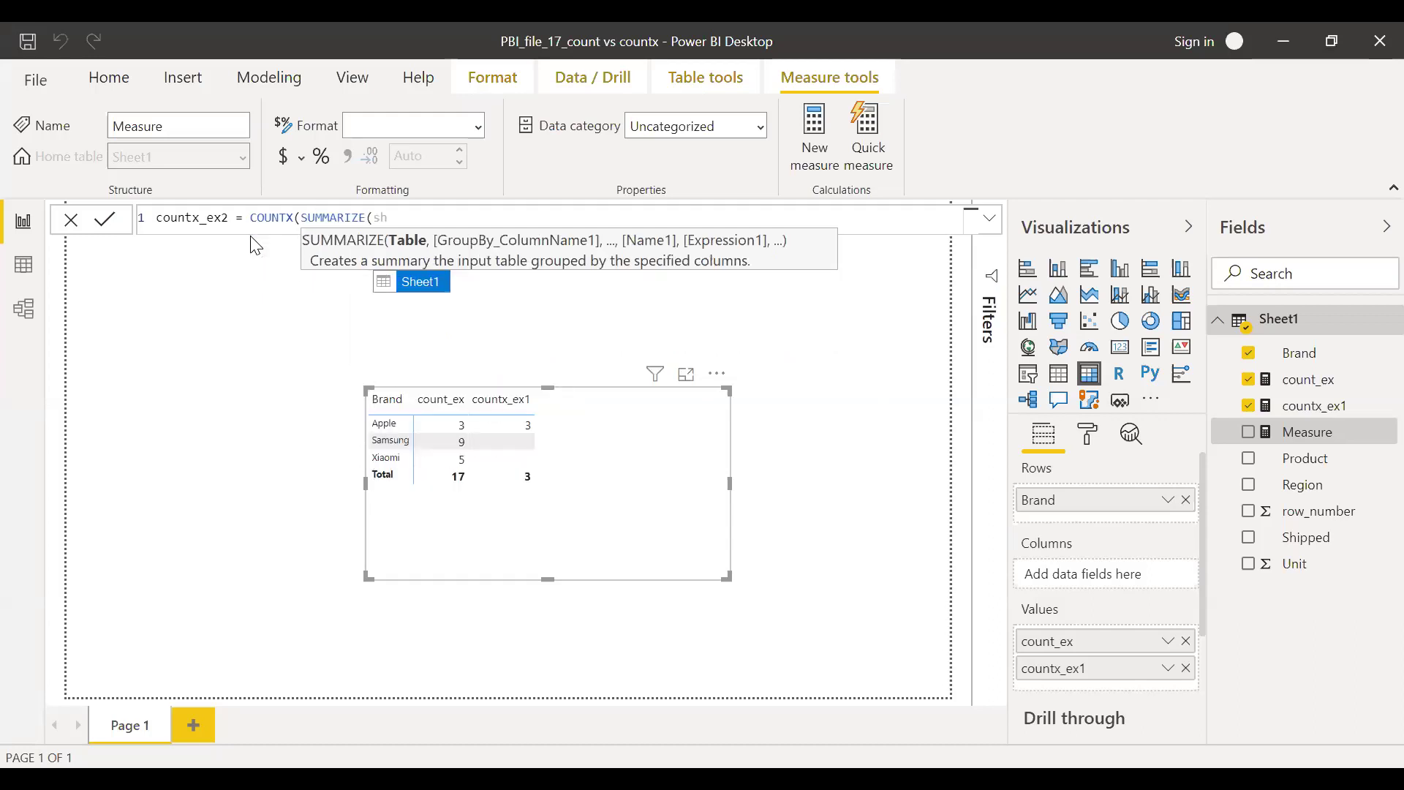
key(Tab)
text(,)
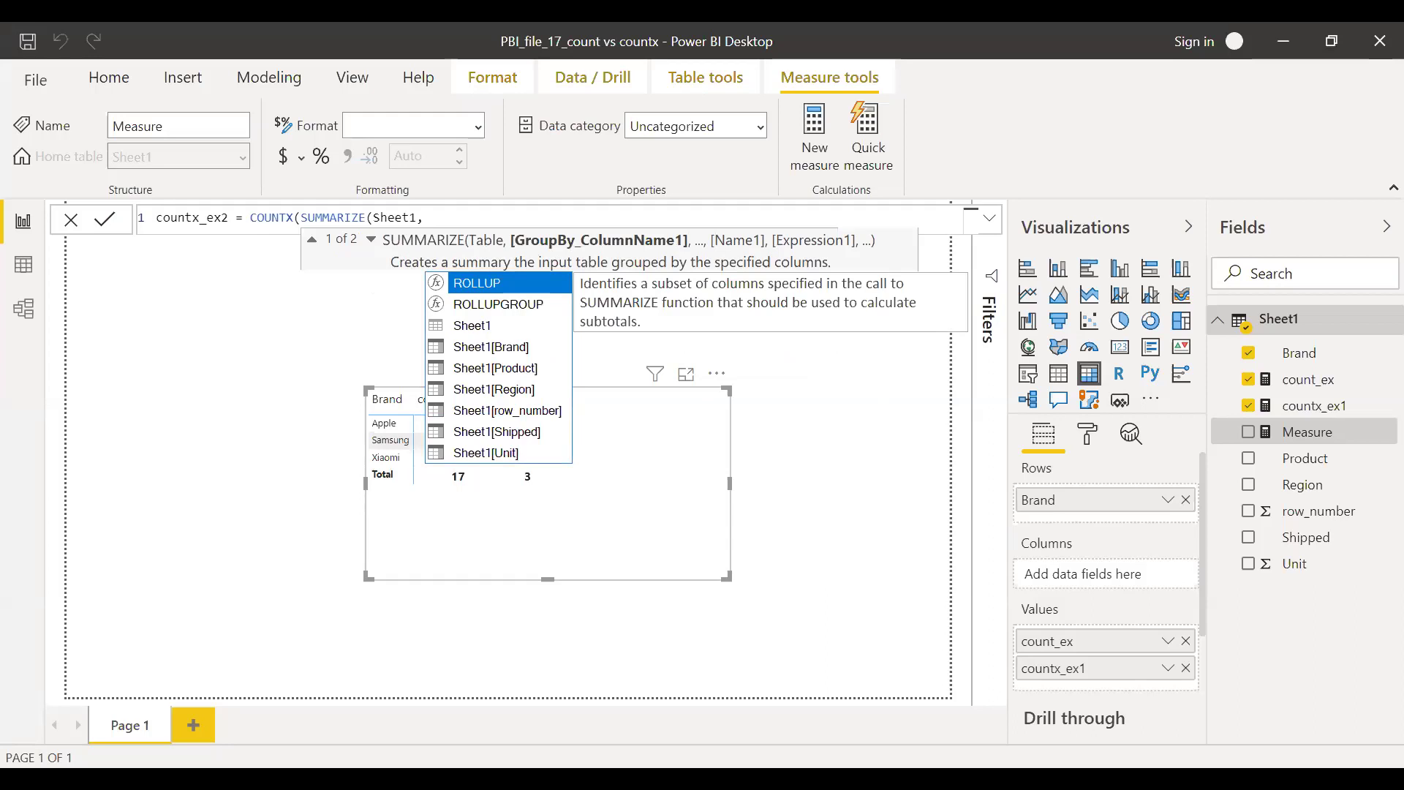
text(sh)
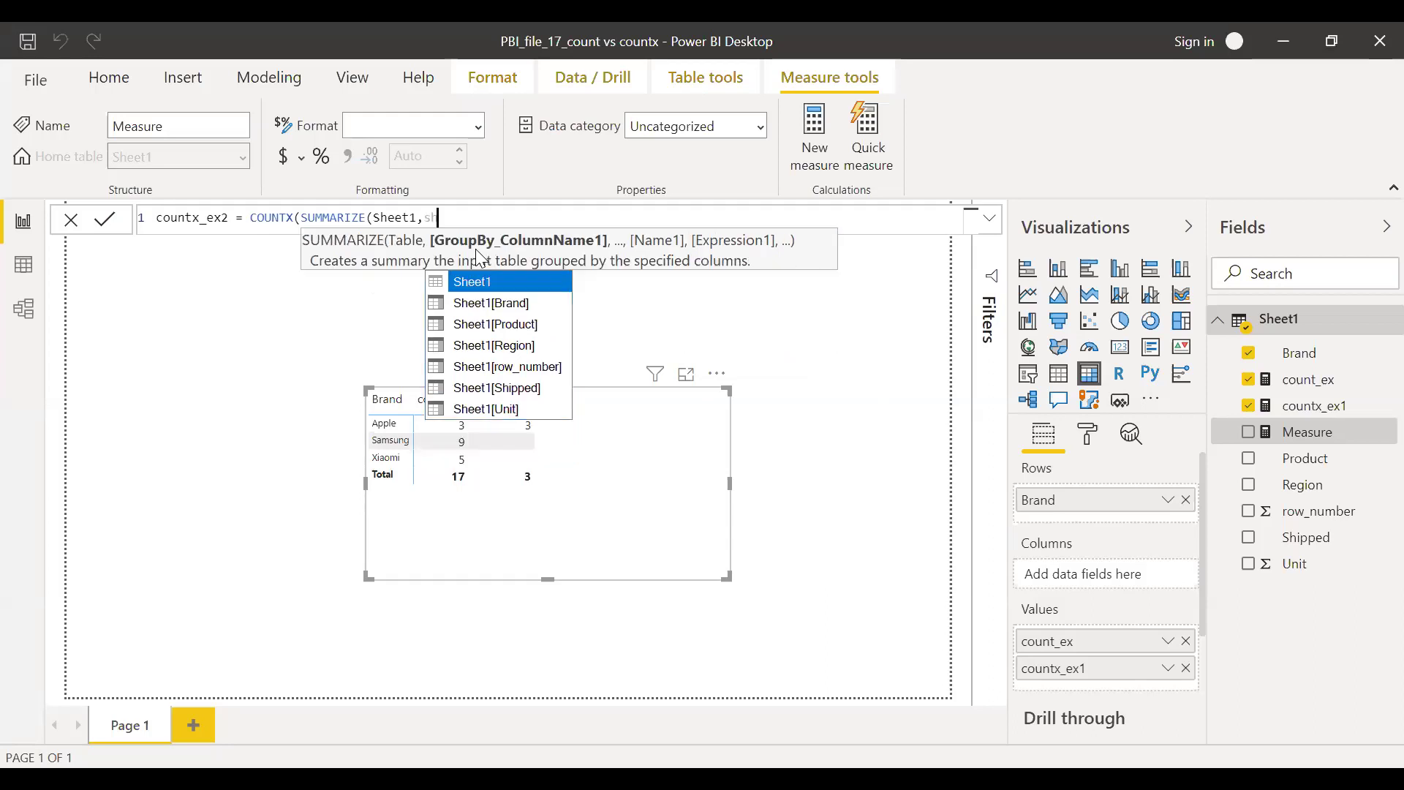
key(Down)
key(Down)
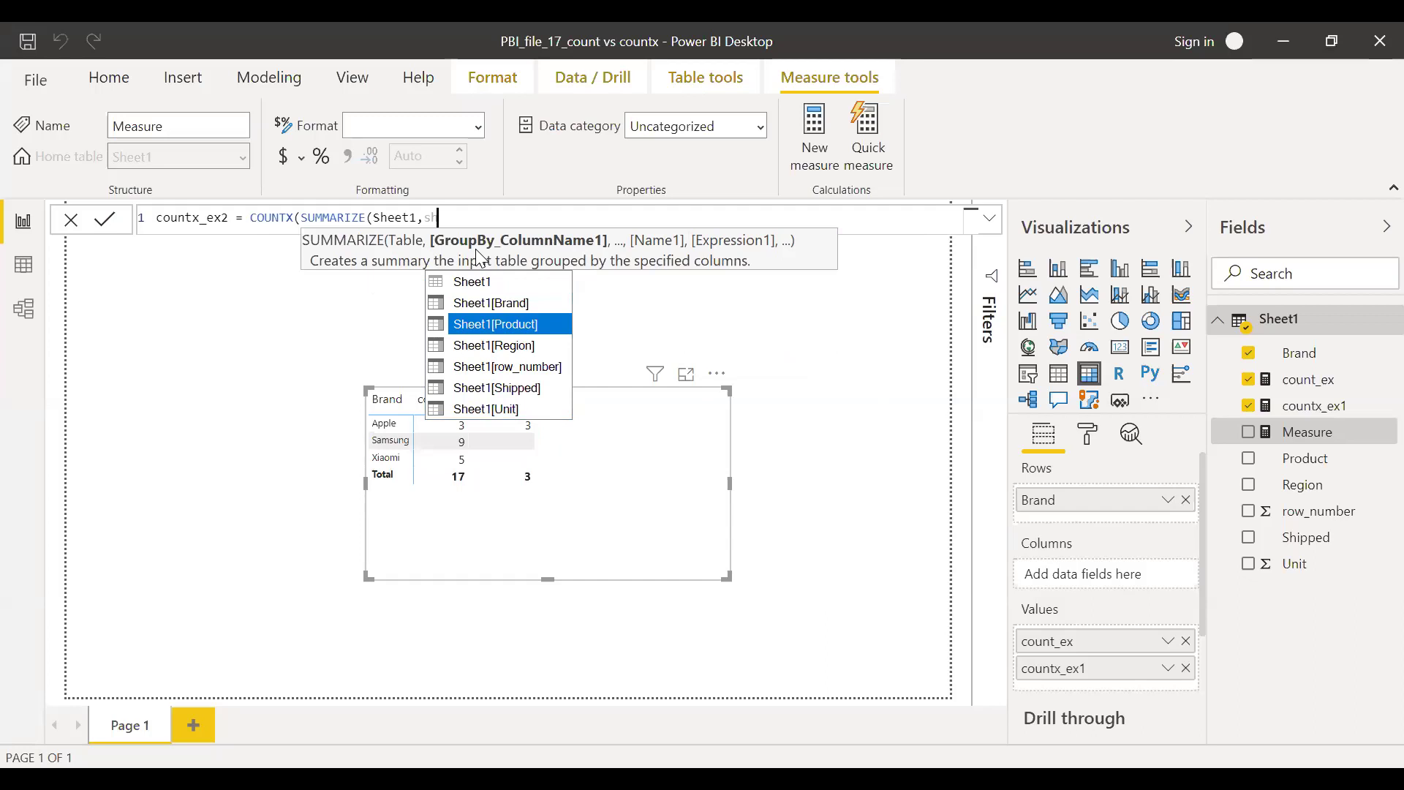
key(Tab)
text())
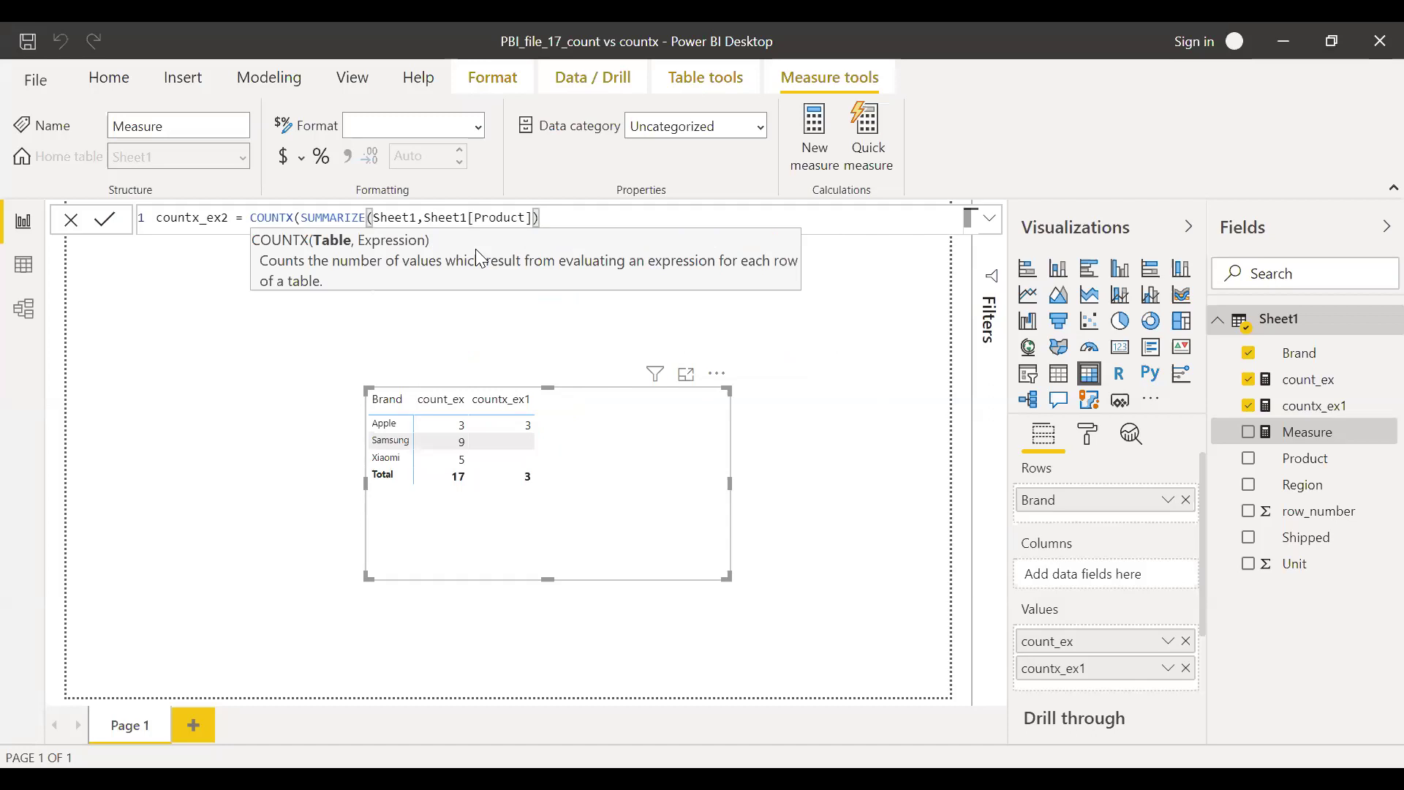
Finish countx_ex2 with COUNT(Sheet1[Product]) as the COUNTX expression and commit the measure
text(,co)
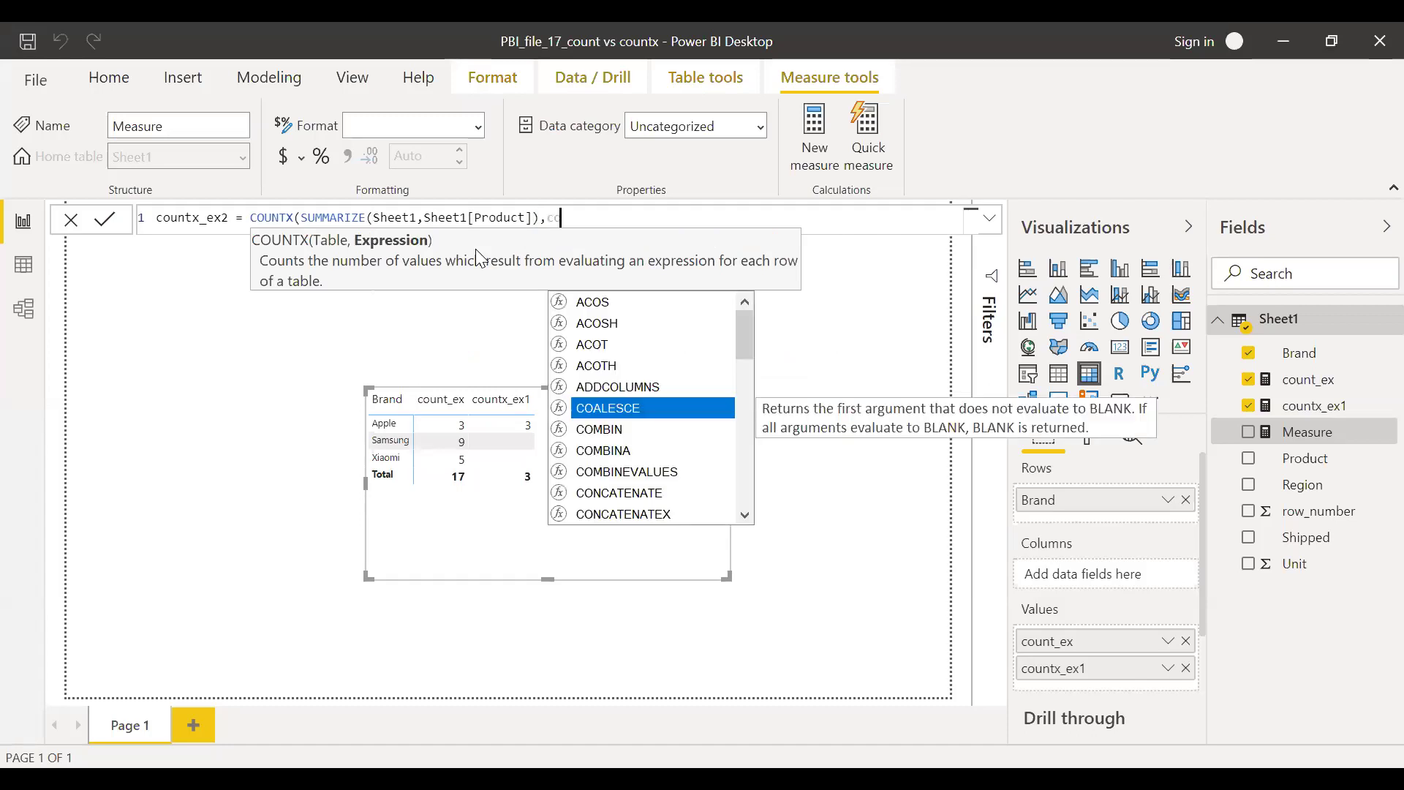
text(unt()
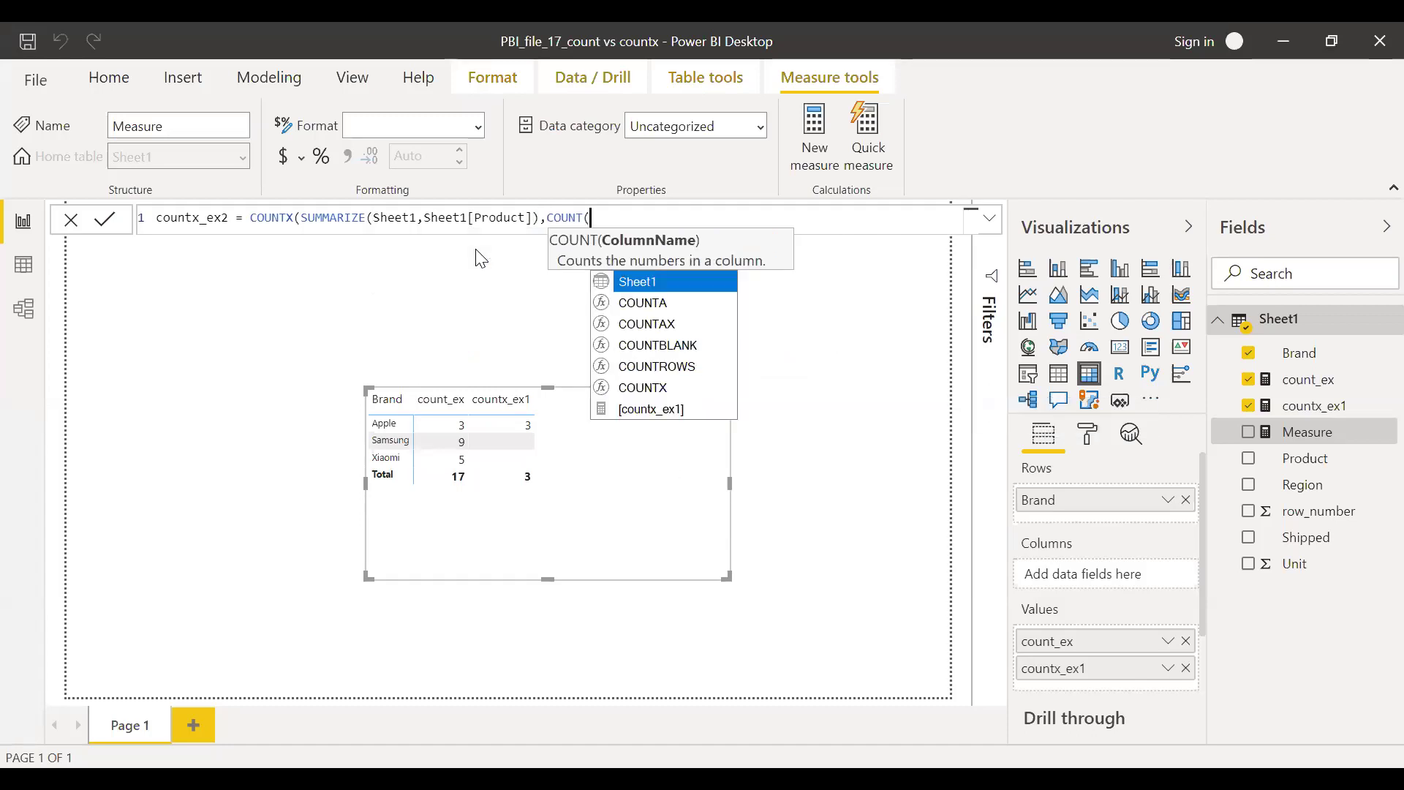
key(Down)
key(Down)
key(Tab)
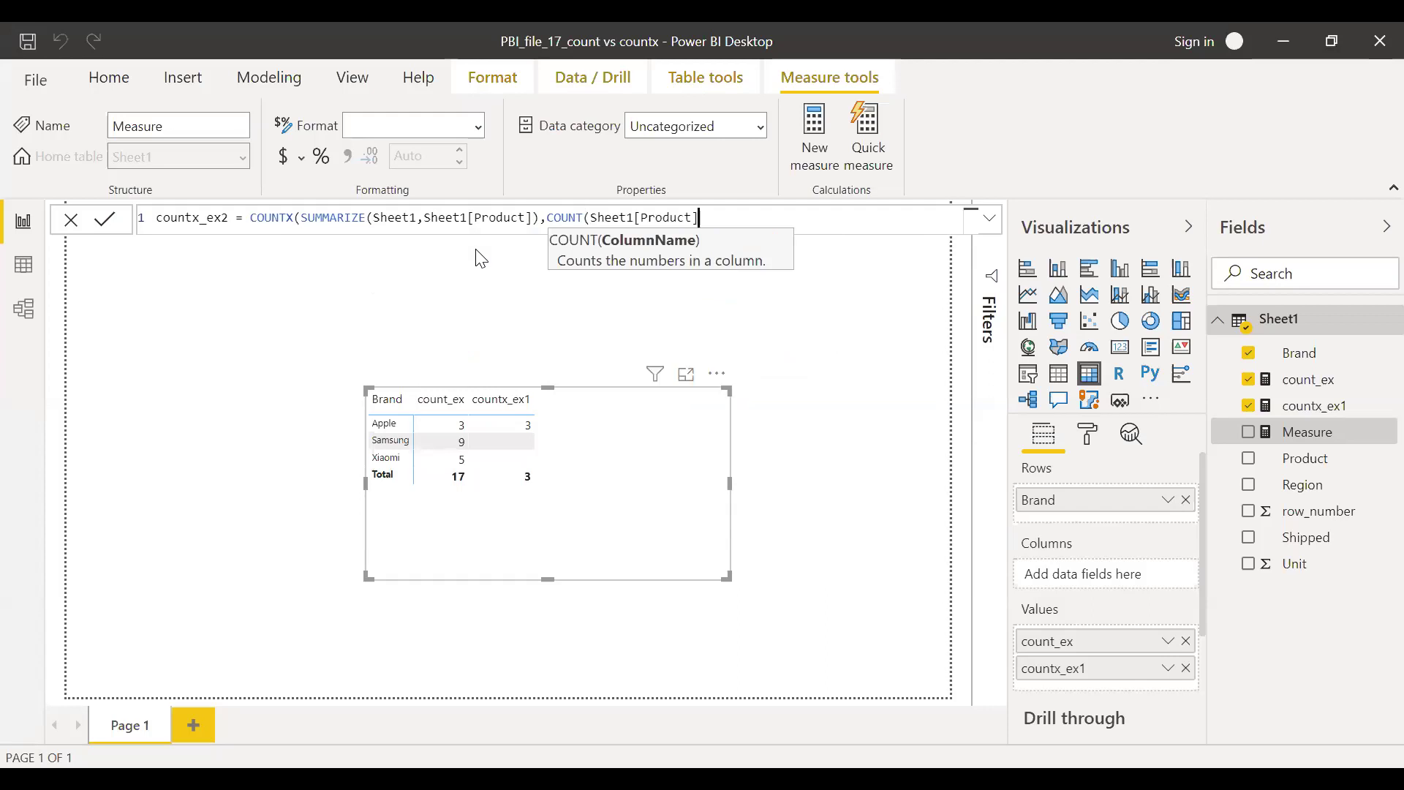
text())
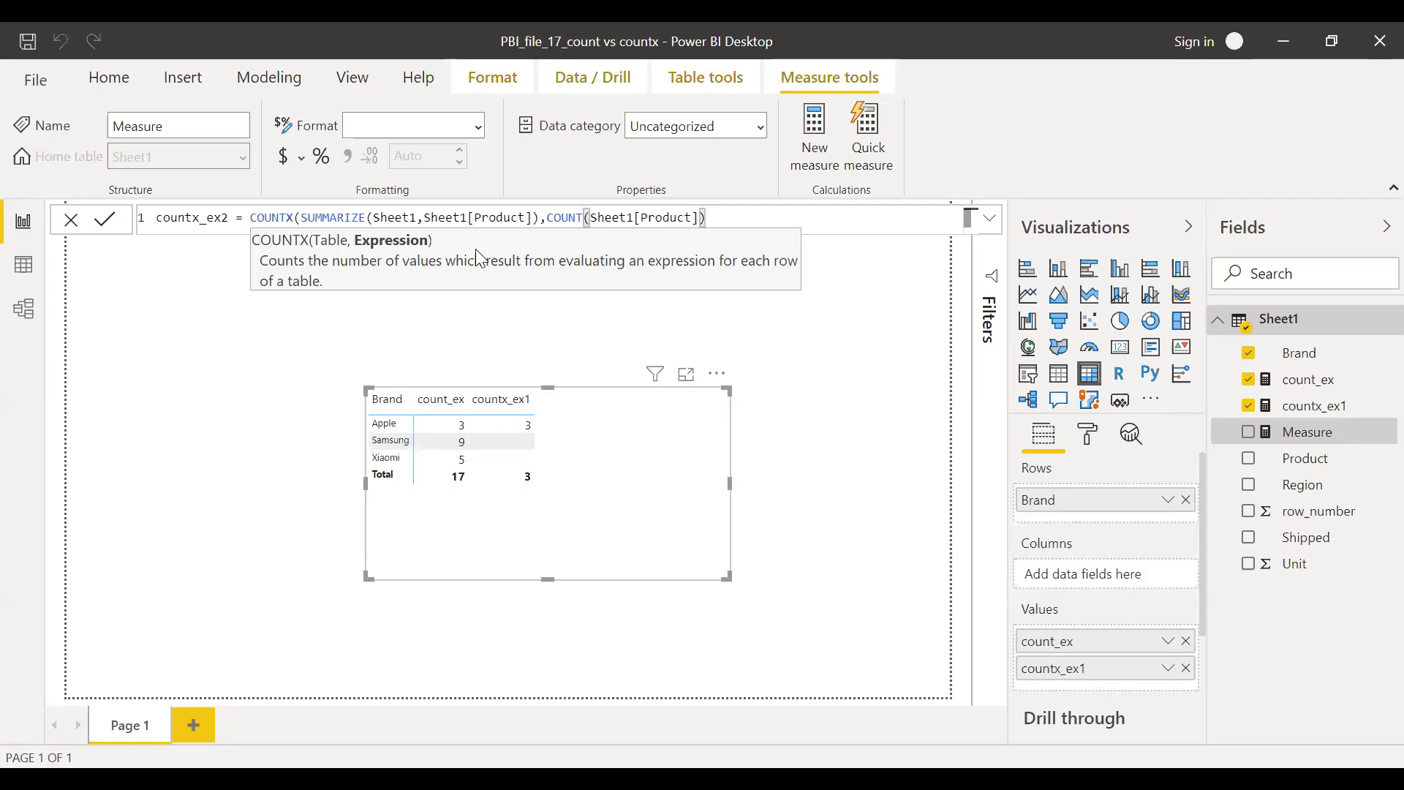
text())
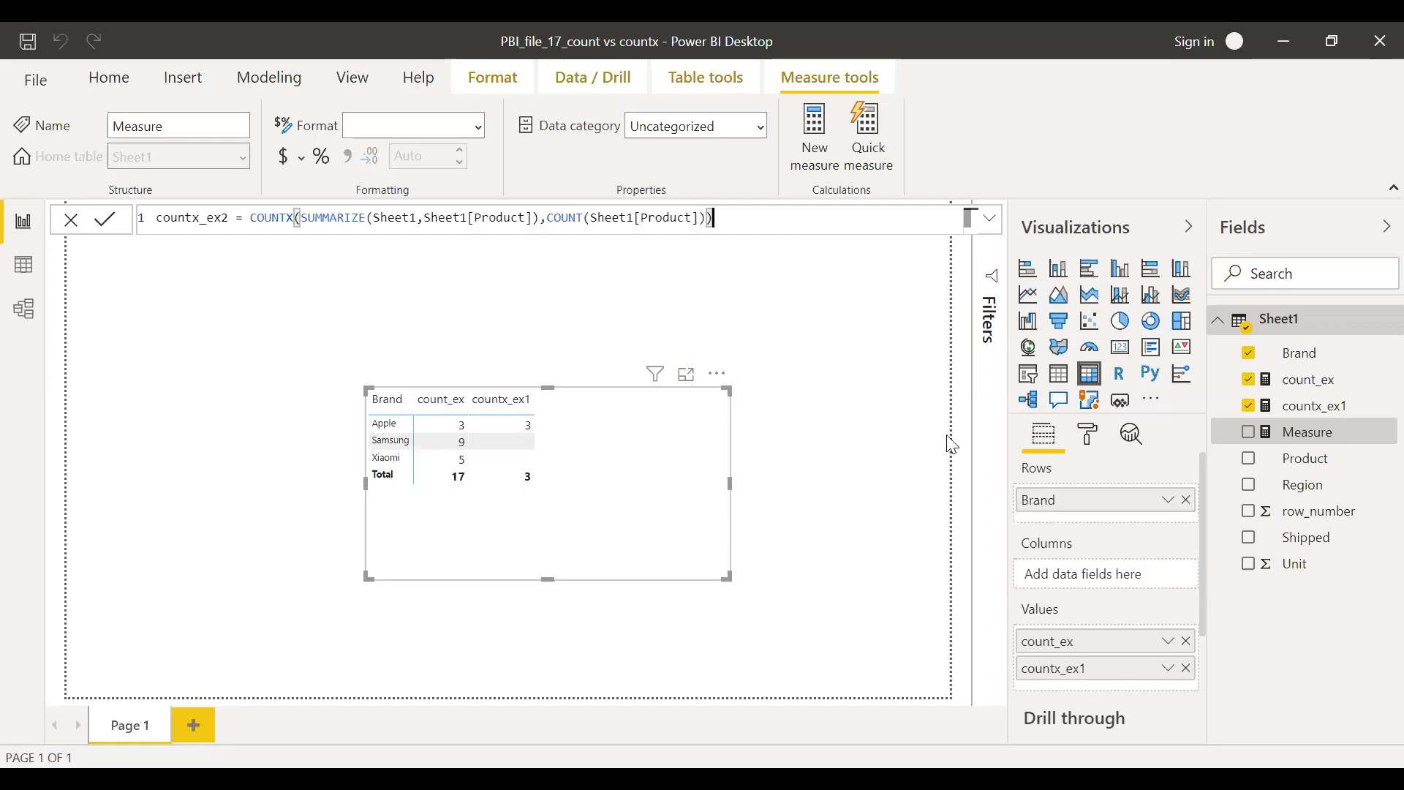
key(Return)
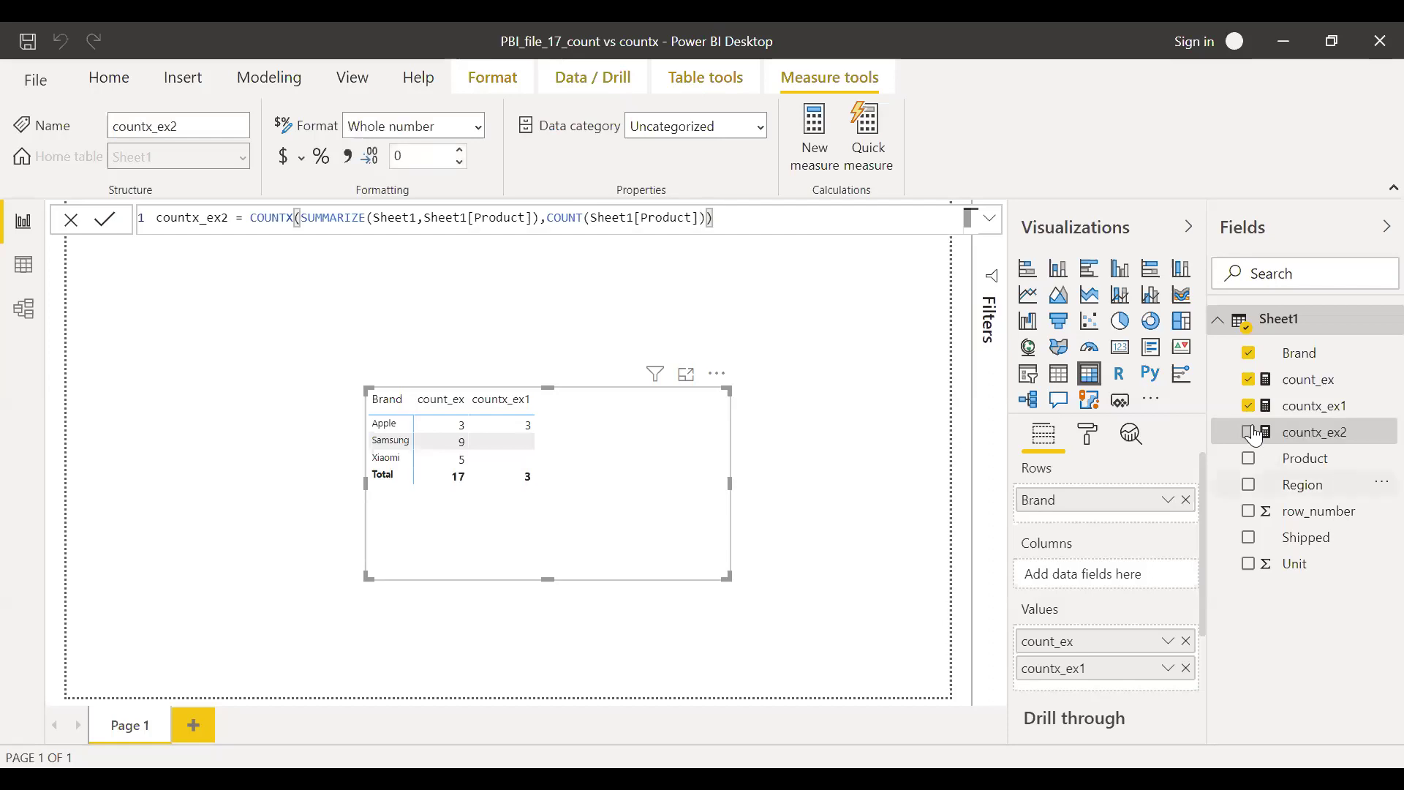